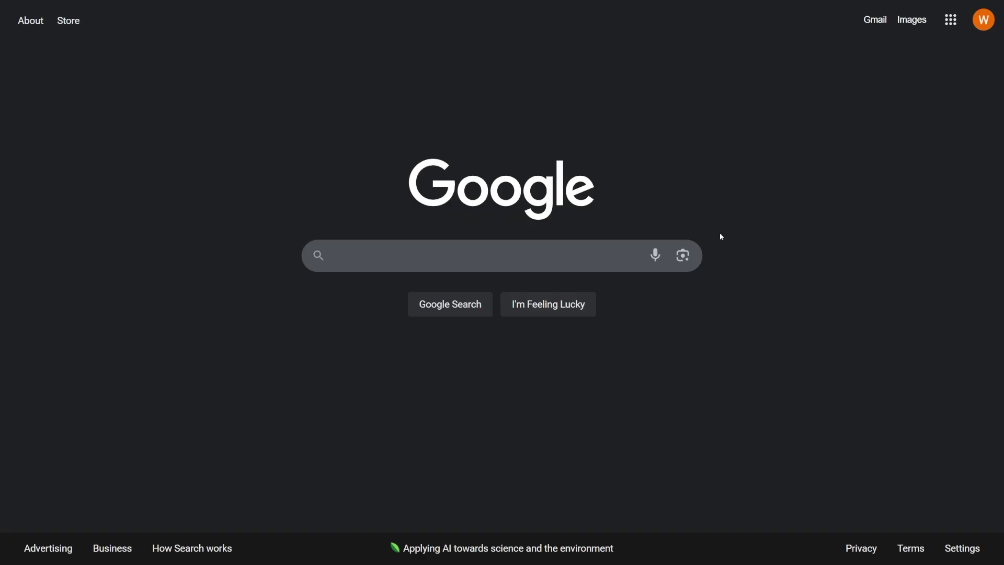
Search Google for 'real estate + gmail.com'.
text(real estate + gmail.com)
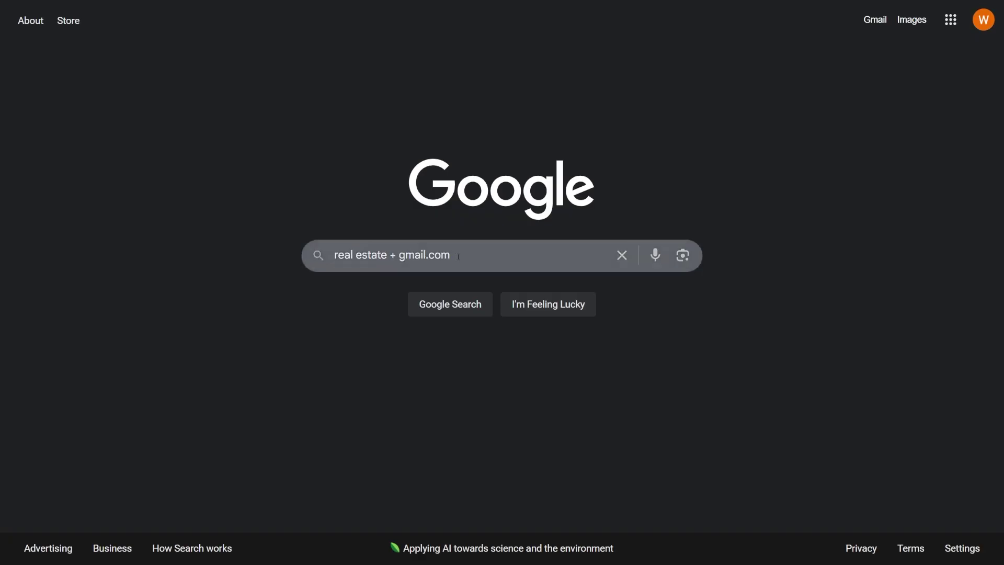
drag(458, 257, 316, 256)
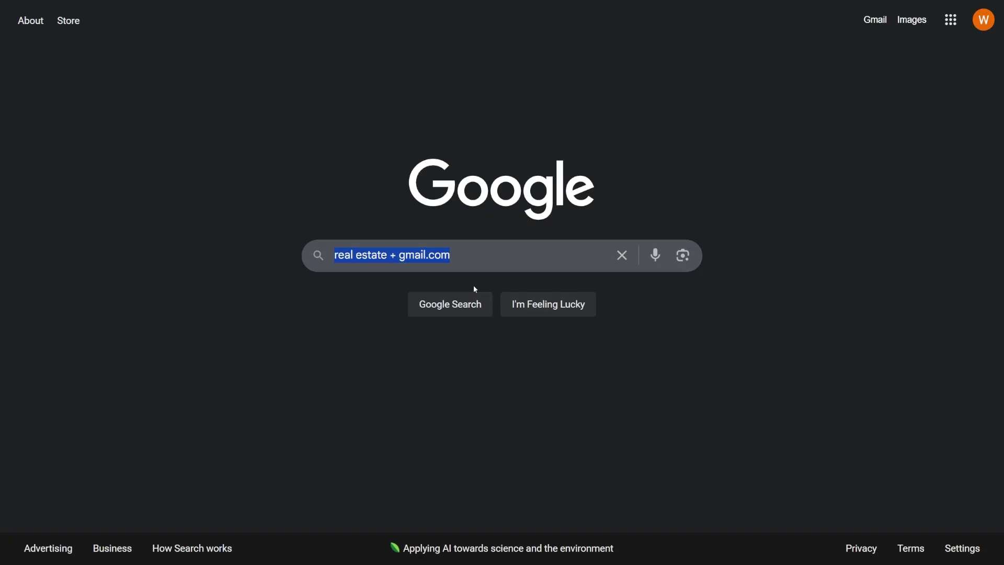
key(Return)
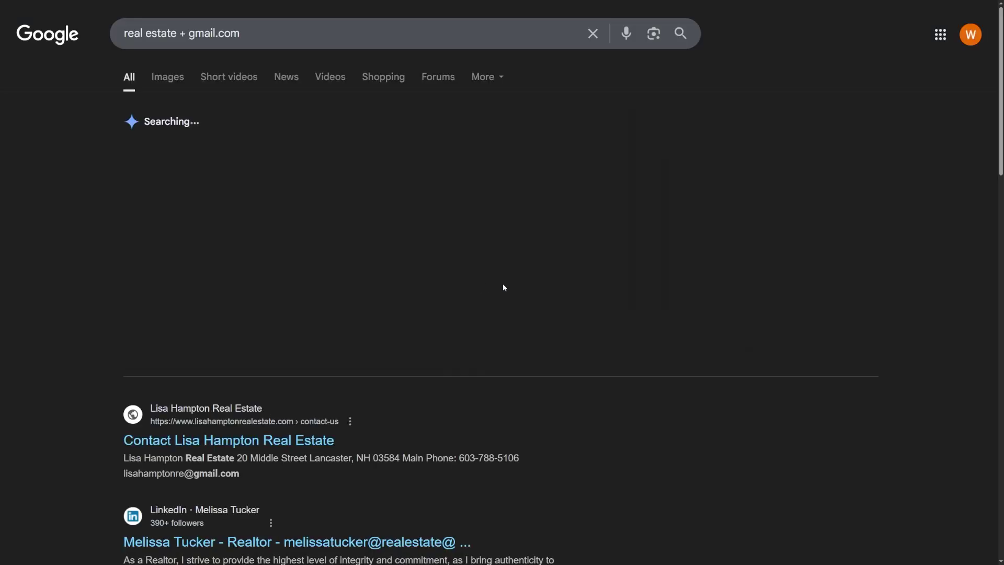
Open a real estate agency's contact page from the results and select its email address.
middle_click(508, 284)
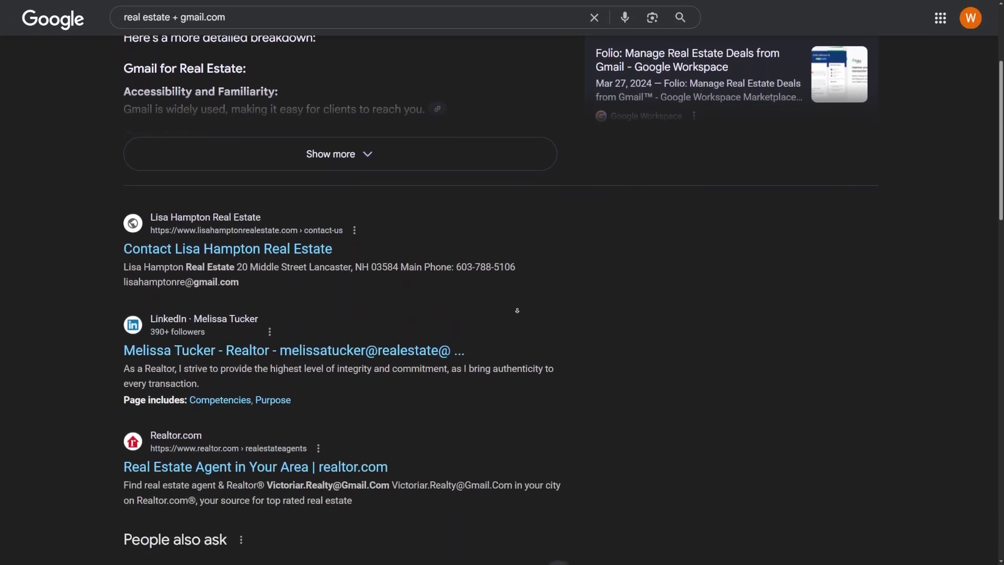
middle_click(469, 291)
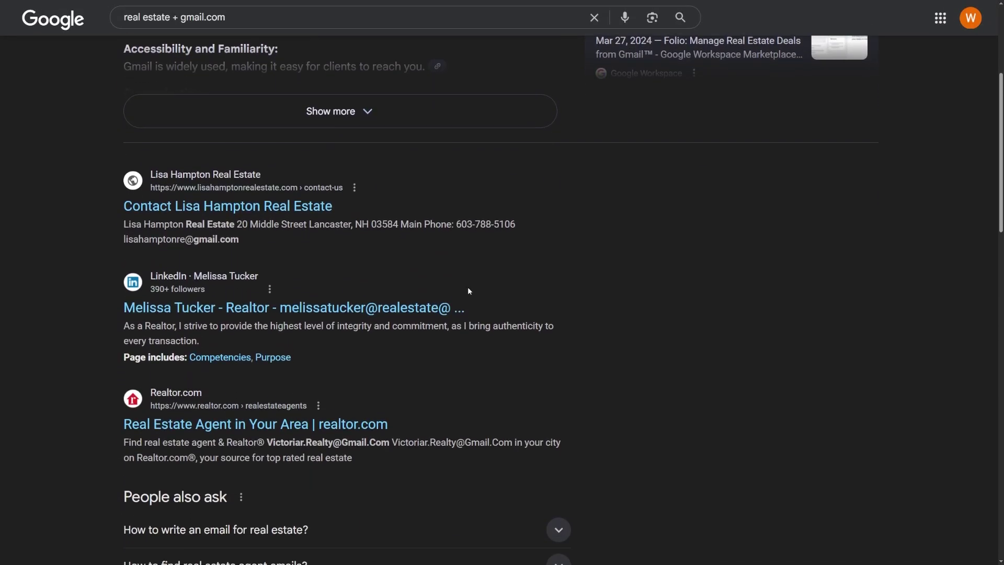
click(242, 216)
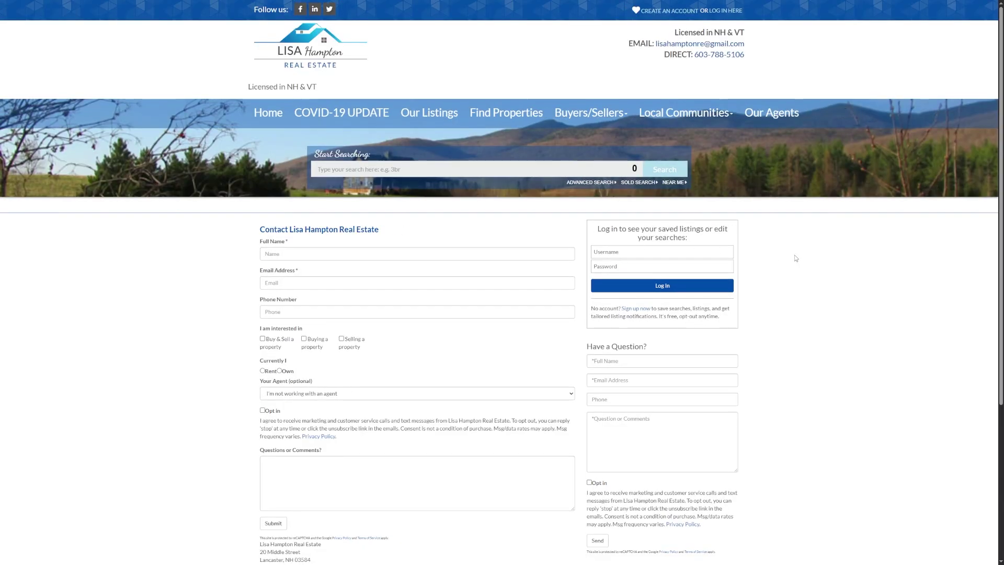
middle_click(796, 272)
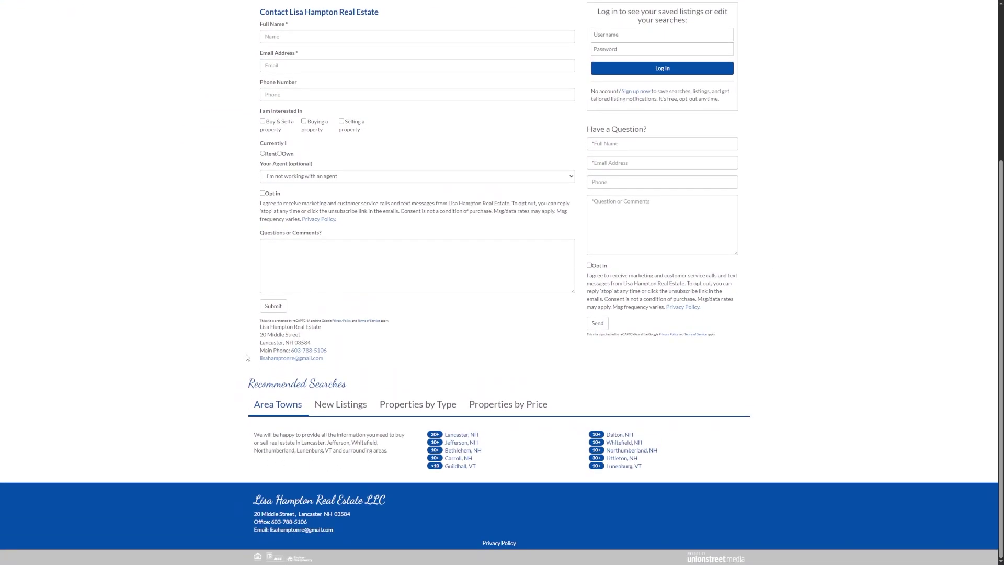
drag(247, 357, 327, 359)
click(480, 323)
drag(331, 361, 264, 362)
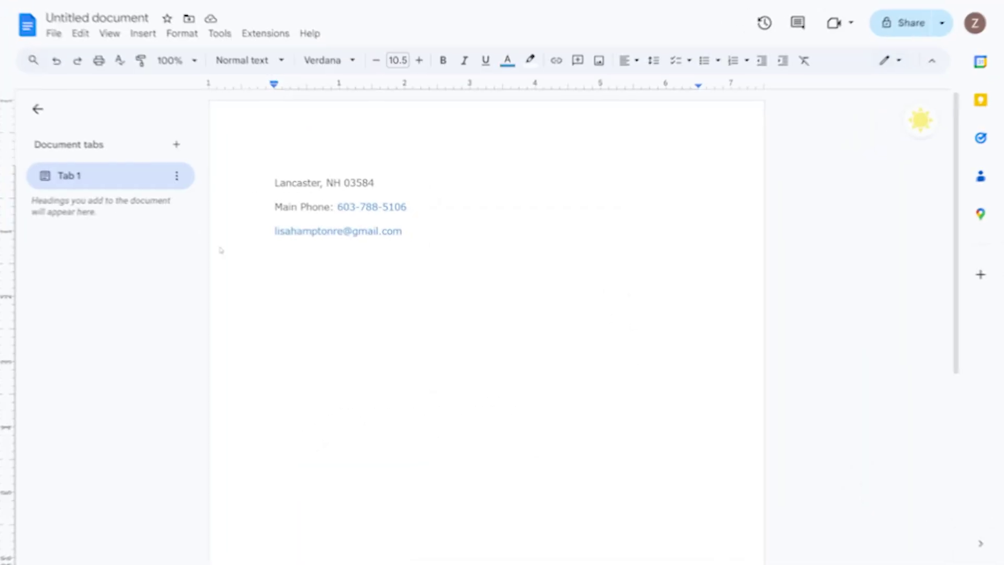
Select the pasted city, phone and email lines in the new Google Doc, then deselect them.
mouse_move(422, 233)
mouse_down()
mouse_move(311, 211)
mouse_move(256, 185)
mouse_up()
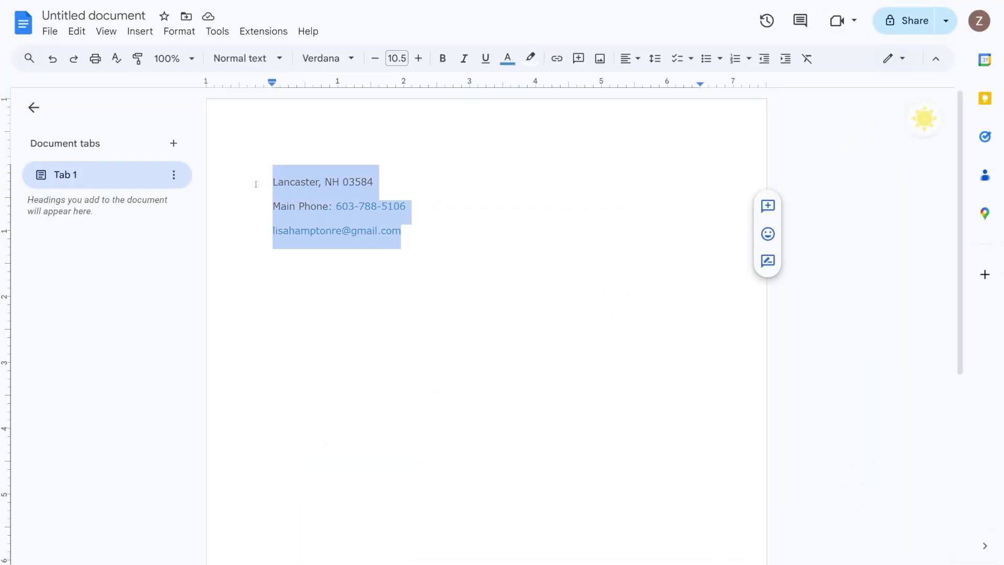
click(487, 243)
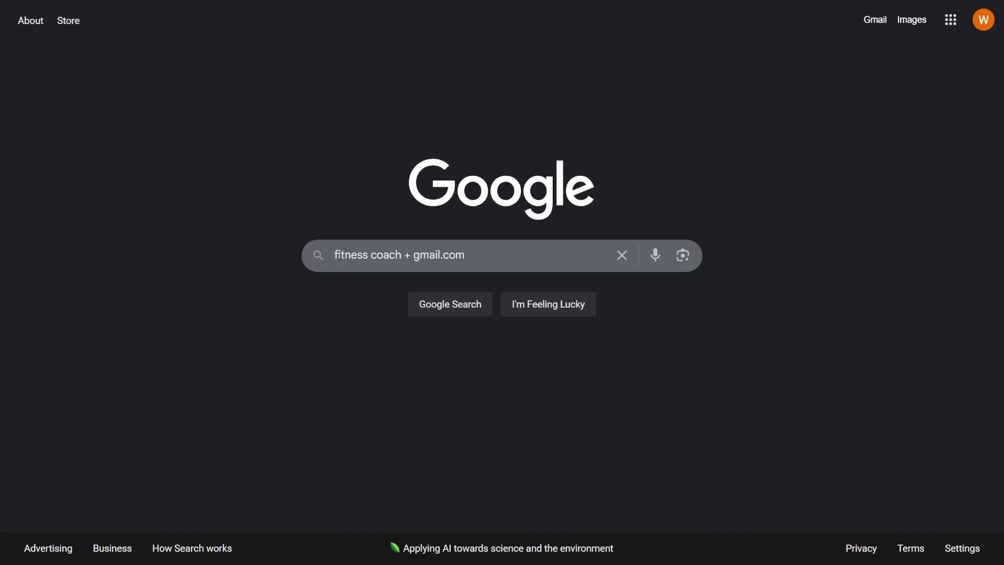
Replace 'fitness coach' with 'online tutor' in the Gmail search query.
drag(335, 255, 402, 255)
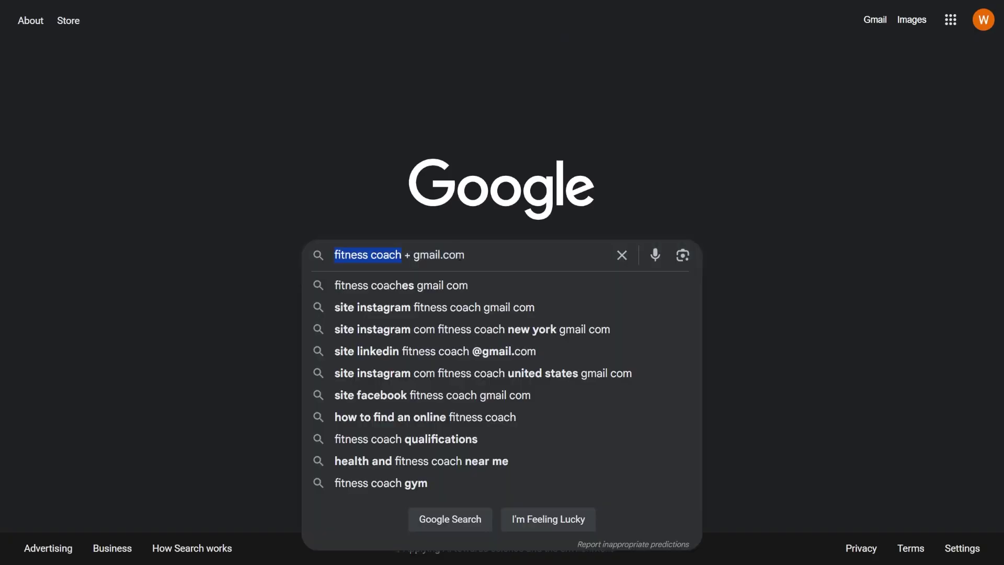
text(online tutor)
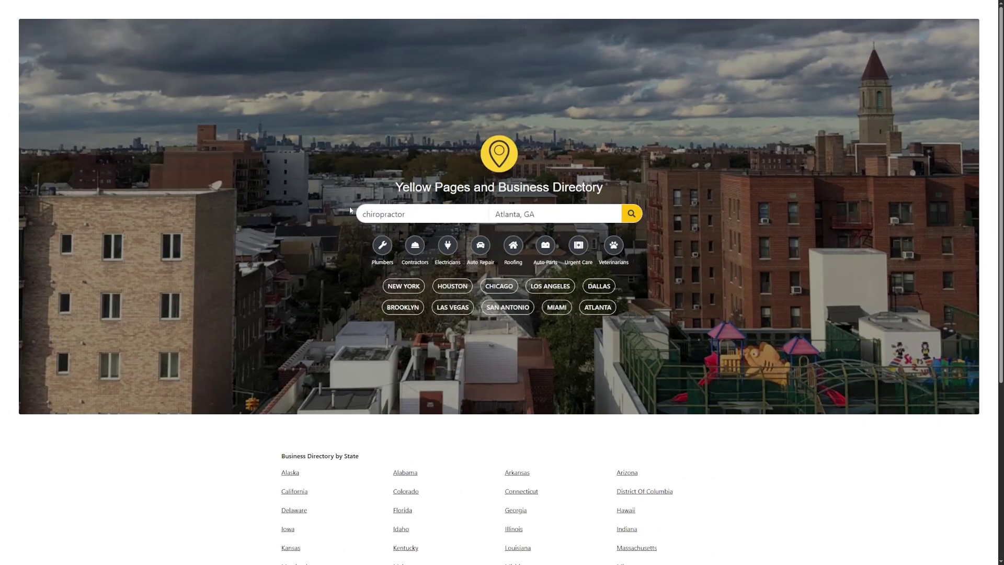
Search Yellow Pages for 'lawyer' with the location 'Miami, FL'.
drag(402, 187, 520, 188)
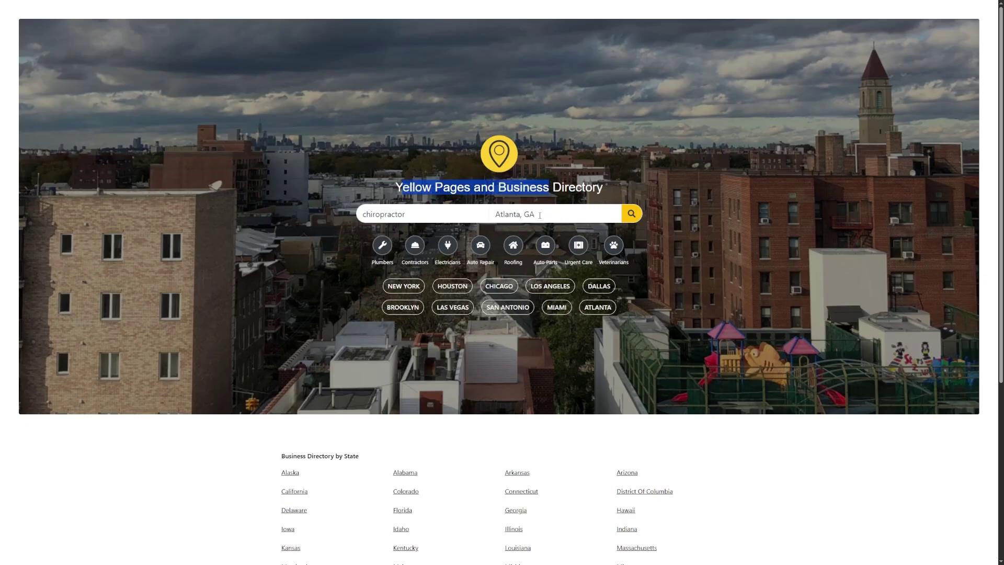
double_click(423, 214)
text(lawyer)
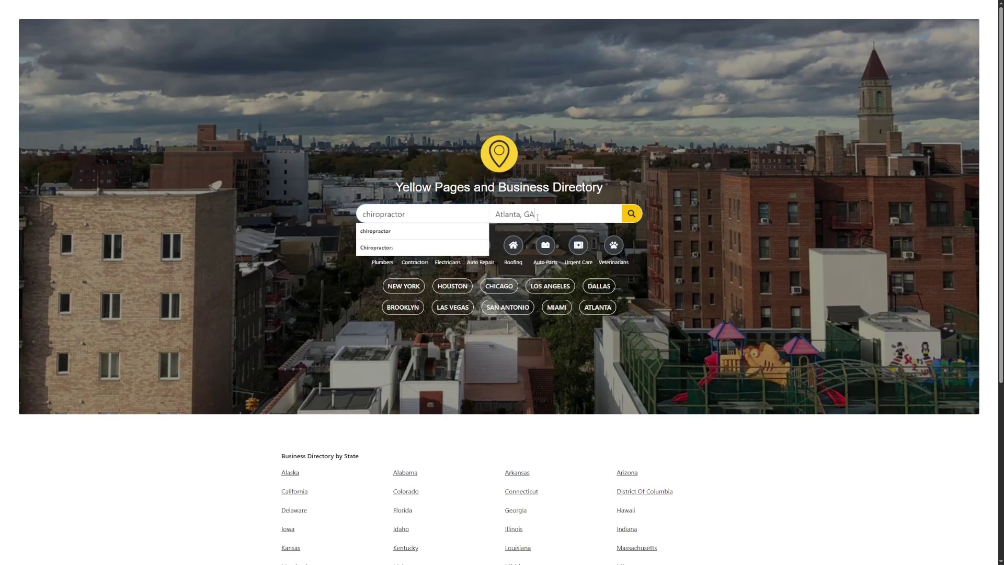
key(Tab)
text(Miami, FL)
double_click(392, 215)
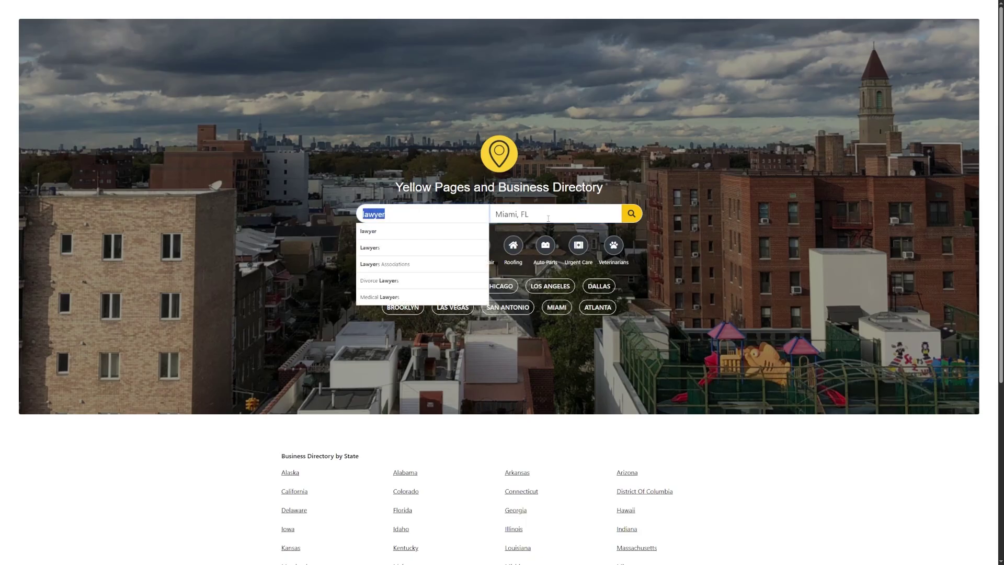
key(Tab)
click(635, 222)
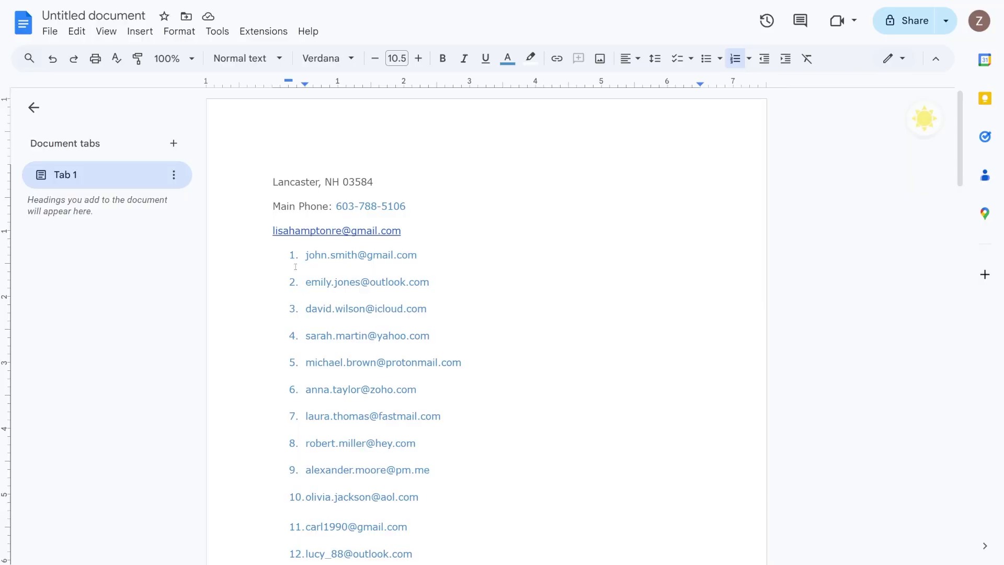
Select the first four emails of the numbered lead list, then clear the selection.
drag(306, 266, 606, 350)
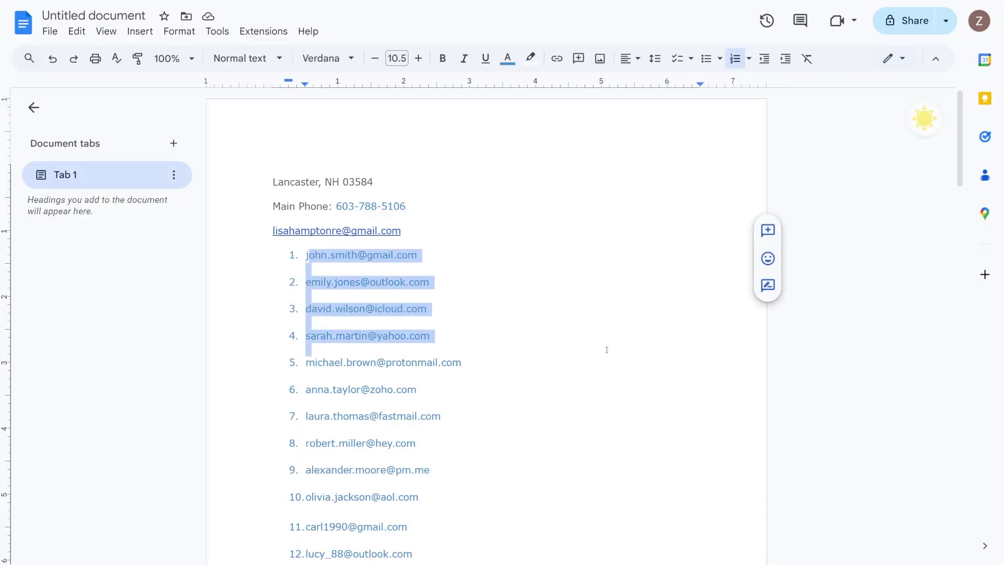
click(838, 339)
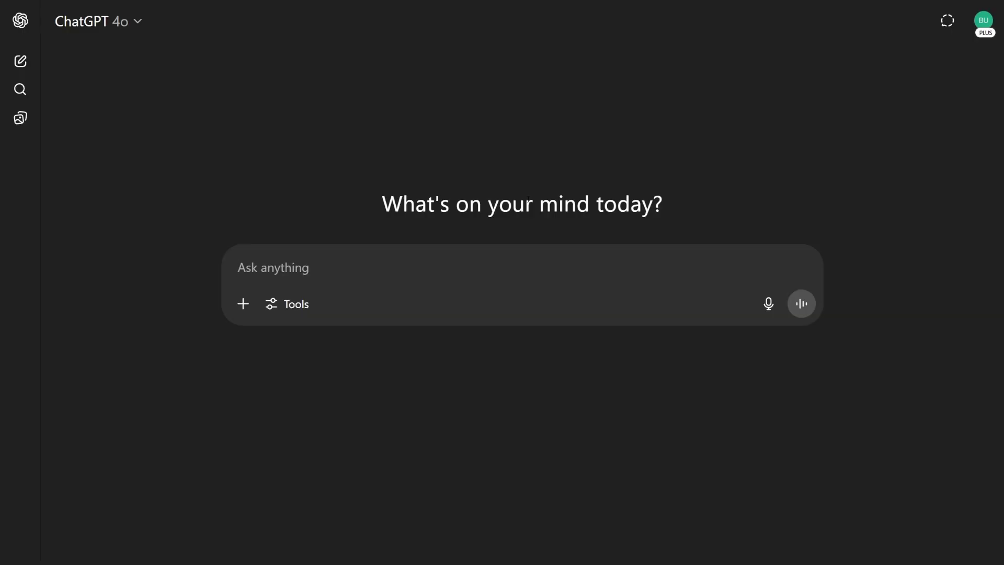
Send ChatGPT the email list, requesting a deduplicated CSV with website, location and phone columns.
key(ctrl+v)
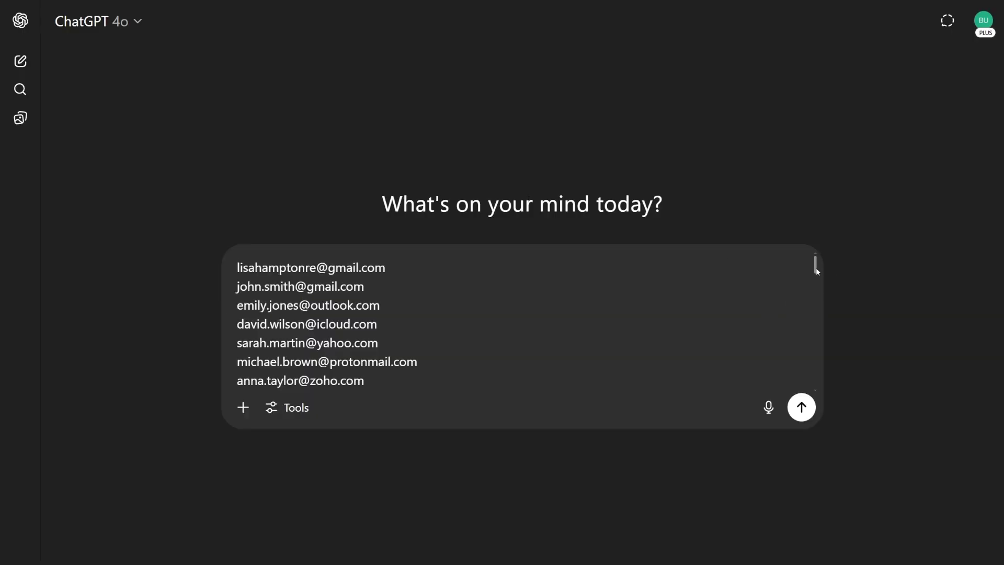
drag(816, 266, 828, 392)
drag(317, 340, 783, 340)
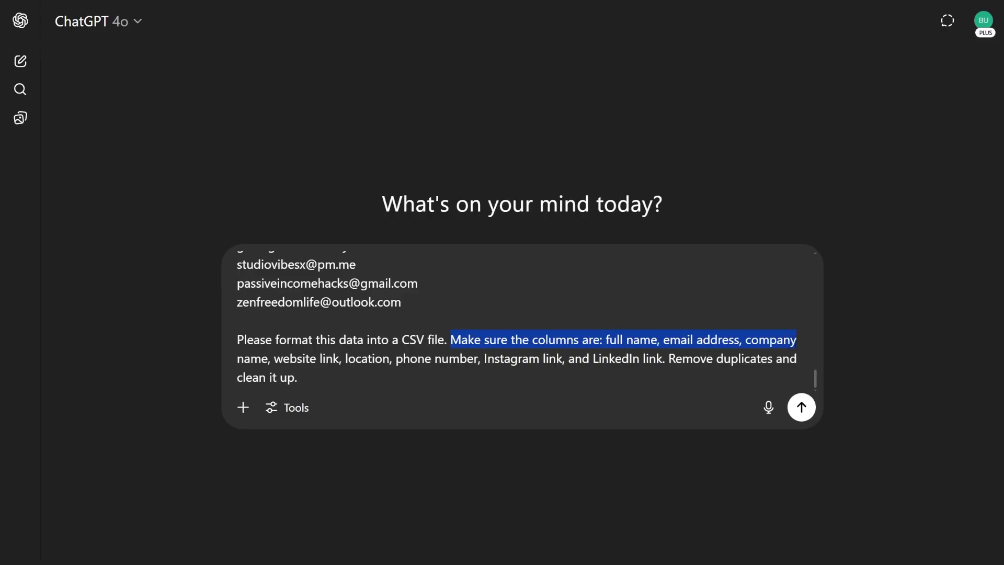
drag(274, 358, 356, 358)
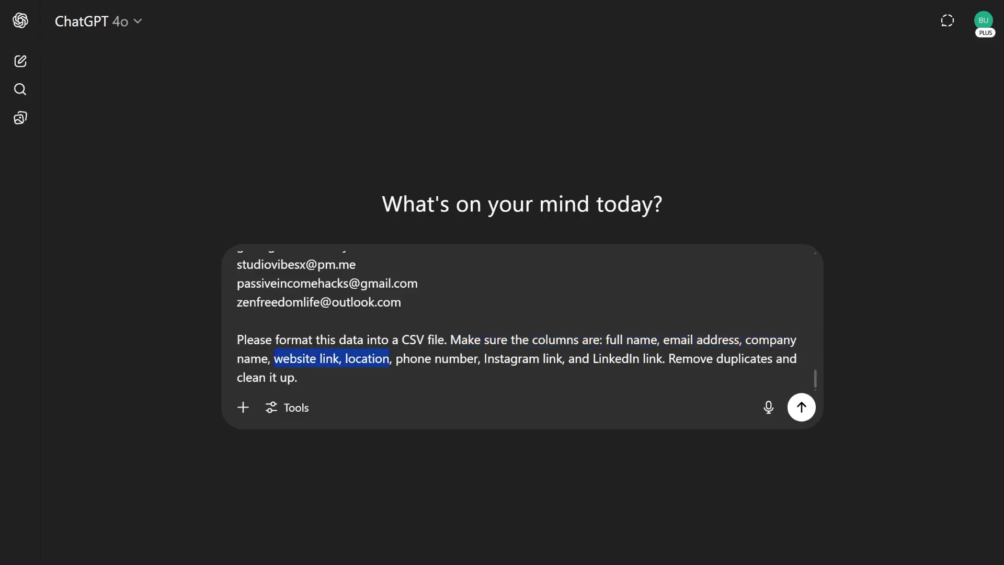
drag(417, 359, 614, 358)
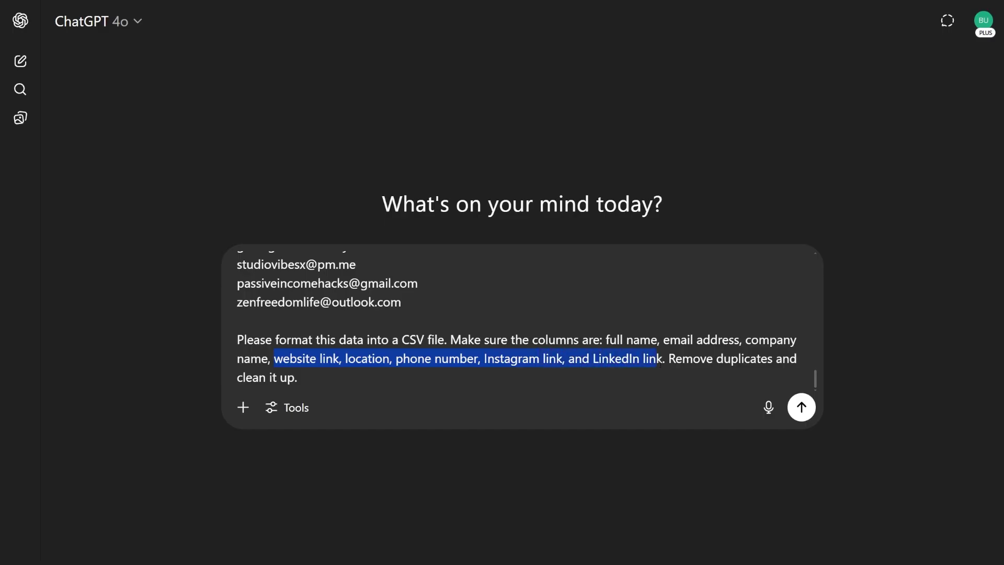
mouse_move(682, 359)
mouse_down()
mouse_move(732, 360)
mouse_move(298, 377)
mouse_up()
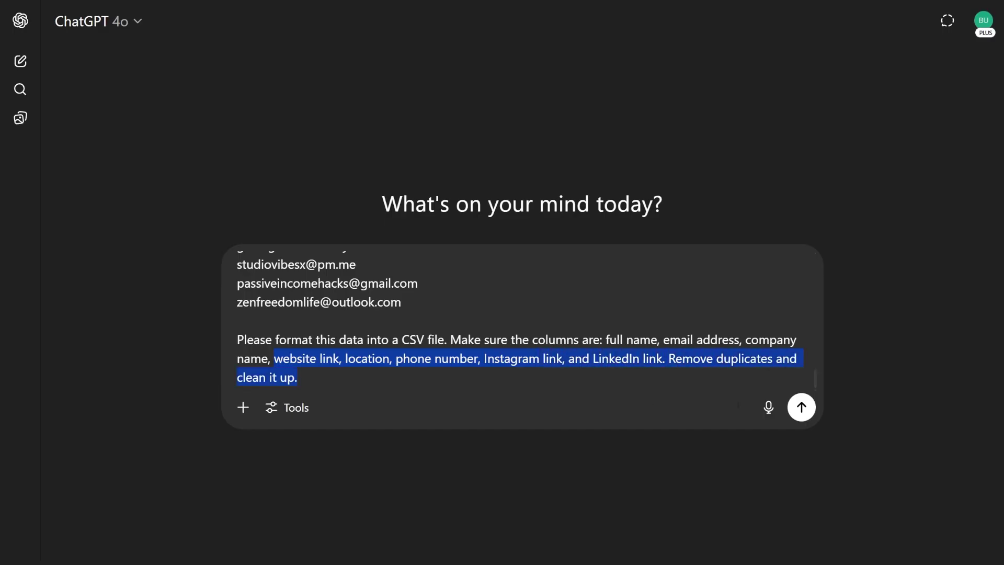
click(803, 407)
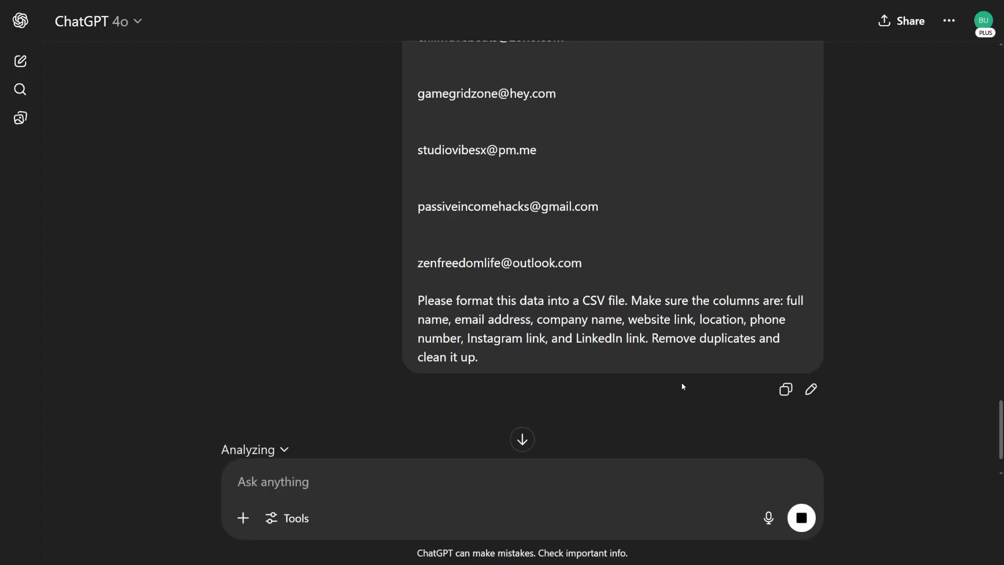
Expand ChatGPT's analysis to inspect the Python code, then collapse it.
scroll(613, 376, down, 2)
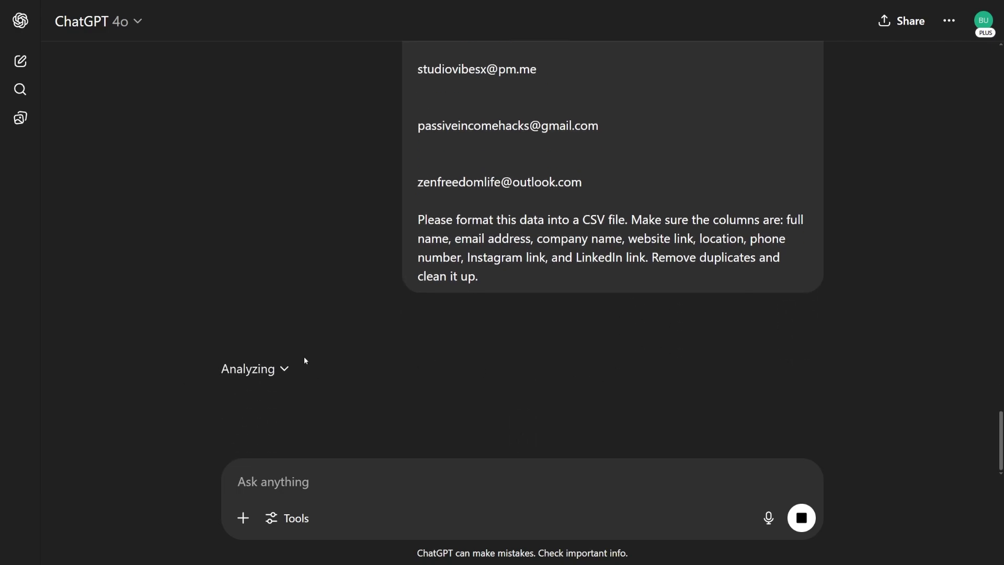
click(285, 369)
scroll(366, 371, down, 5)
scroll(357, 370, down, 2)
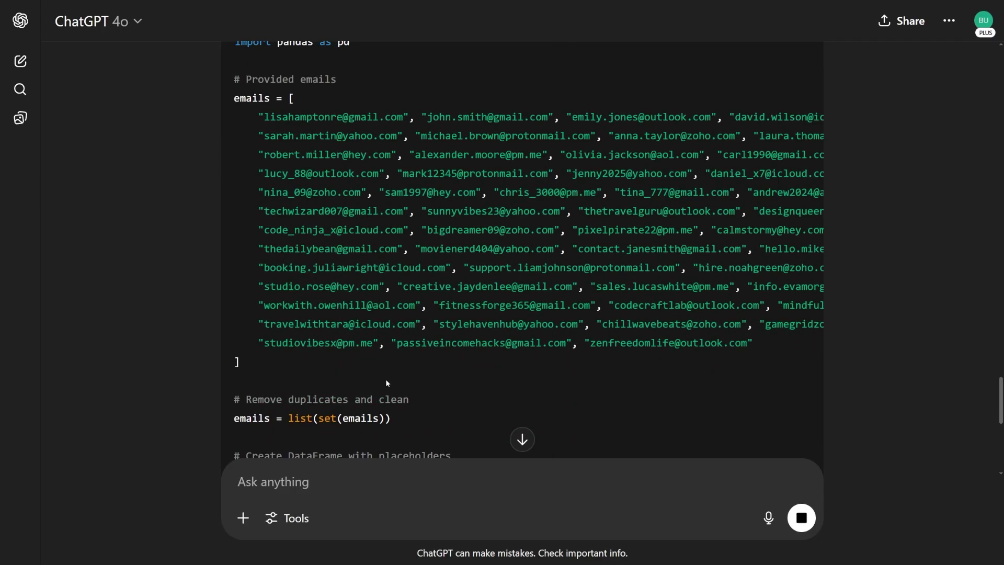
scroll(385, 378, up, 5)
click(285, 210)
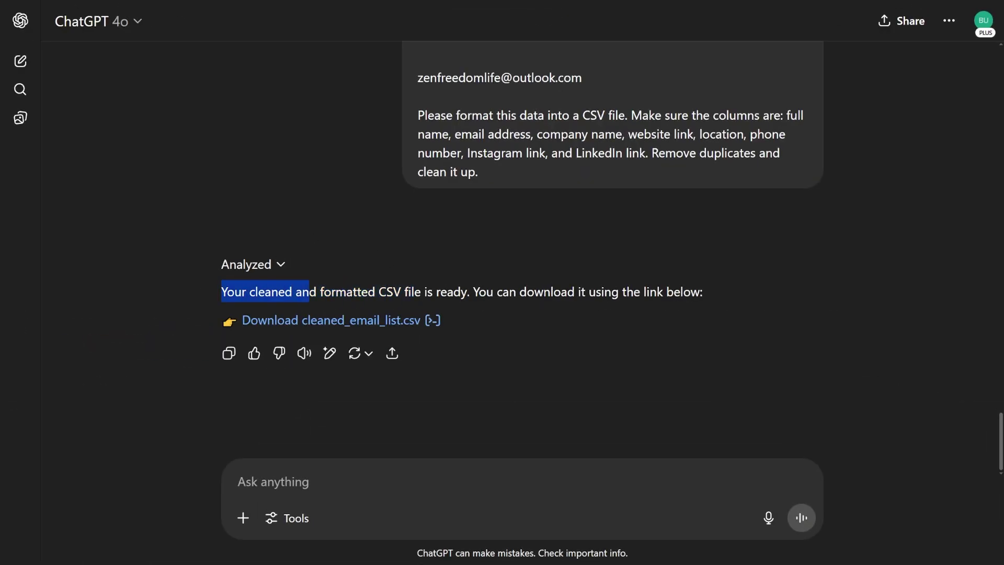
Highlight the cleaned_email_list.csv download line, then the outreach site's Cold Emails headline.
click(625, 323)
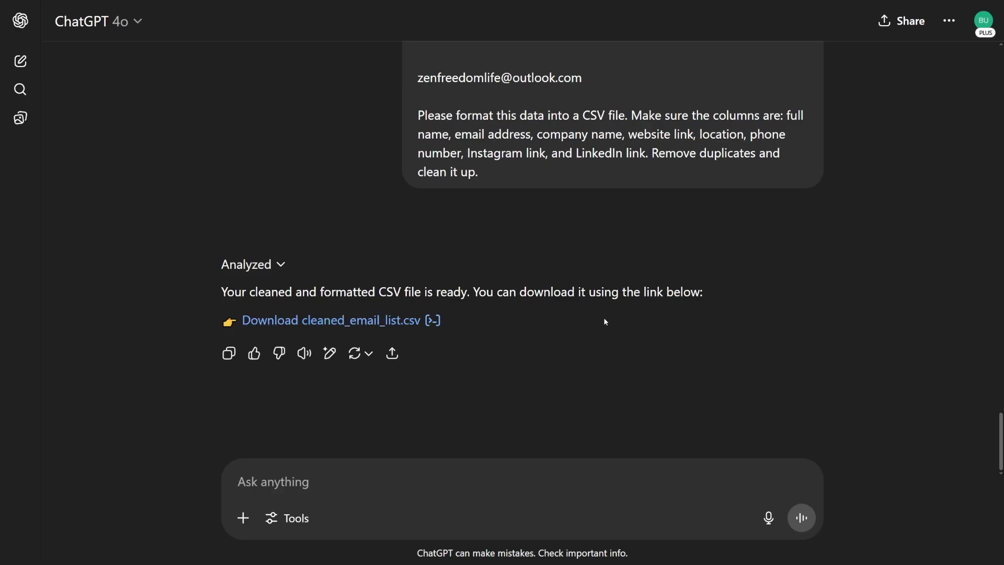
drag(442, 316, 189, 316)
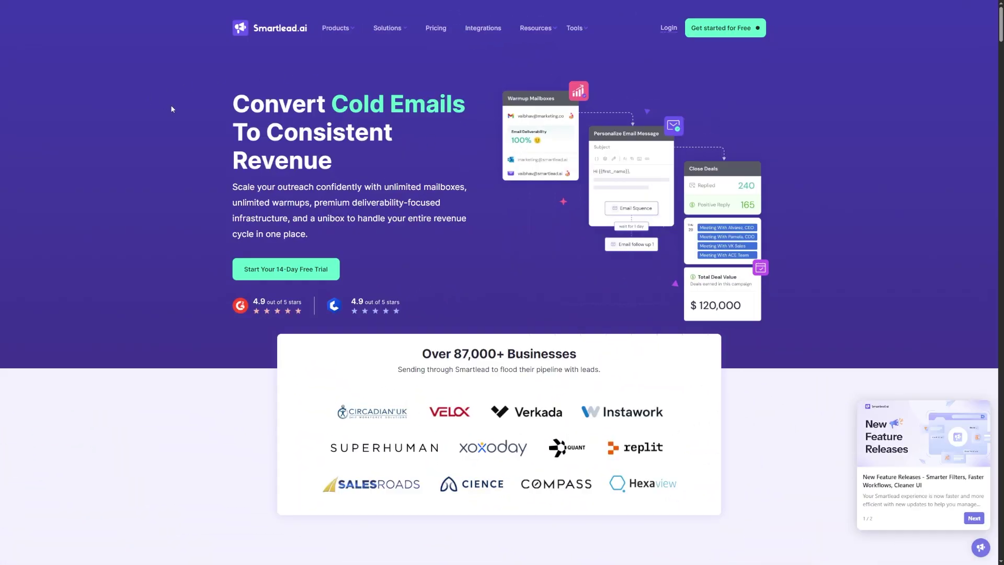
drag(332, 105, 475, 120)
click(310, 61)
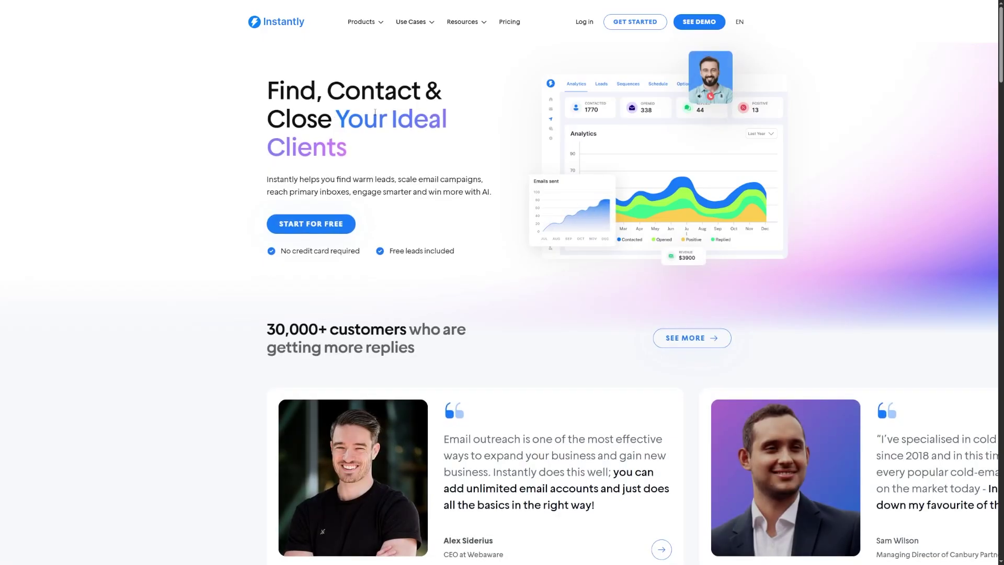
Autoscroll through Instantly's outreach features and customer testimonials.
middle_click(472, 159)
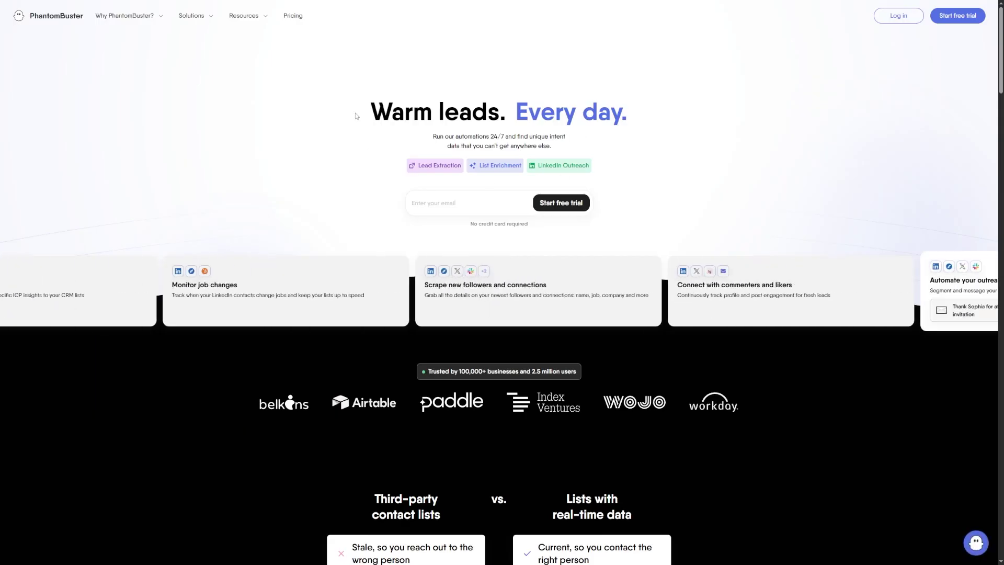
Scroll through PhantomBuster's feature carousel and stale-versus-real-time contact list comparison.
scroll(648, 104, down, 2)
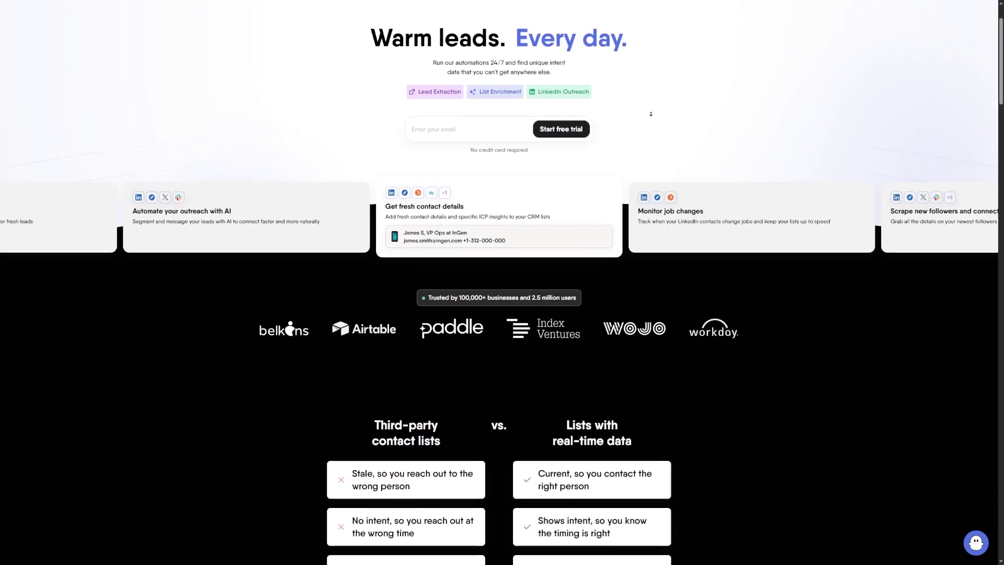
scroll(654, 126, down, 2)
scroll(661, 146, down, 5)
scroll(662, 146, down, 3)
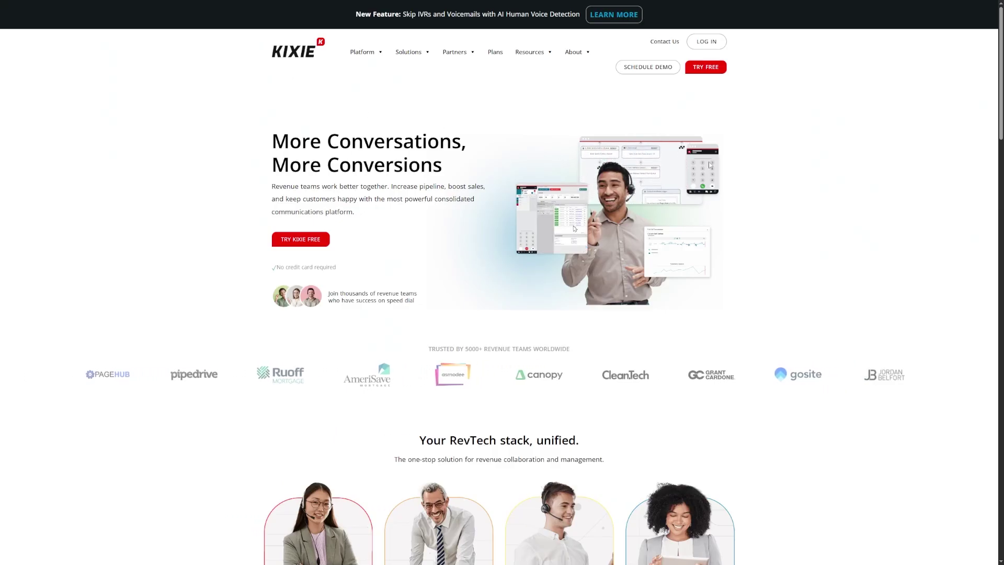
Autoscroll down to Kixie's feature cards, then return to the top of the page.
middle_click(811, 152)
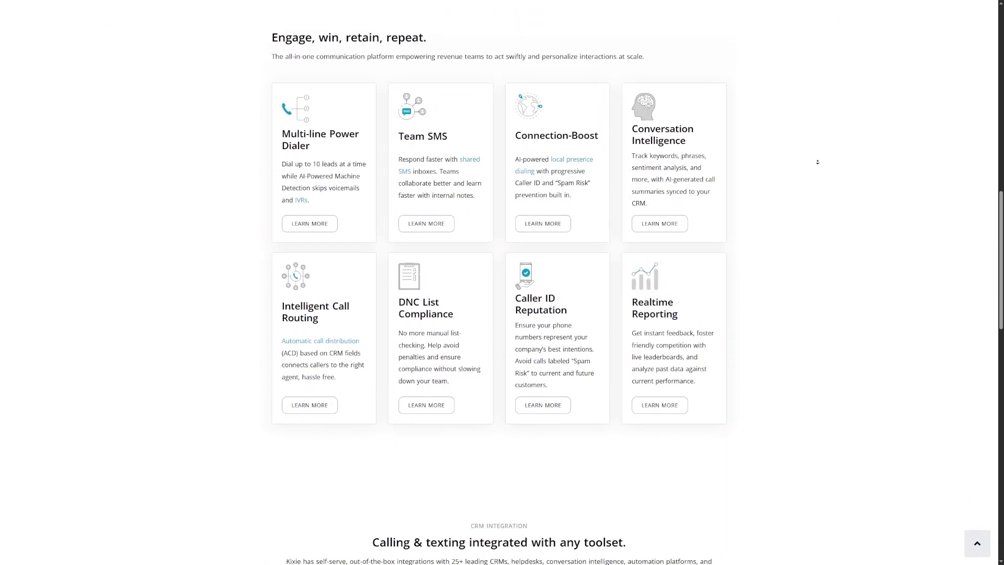
middle_click(821, 159)
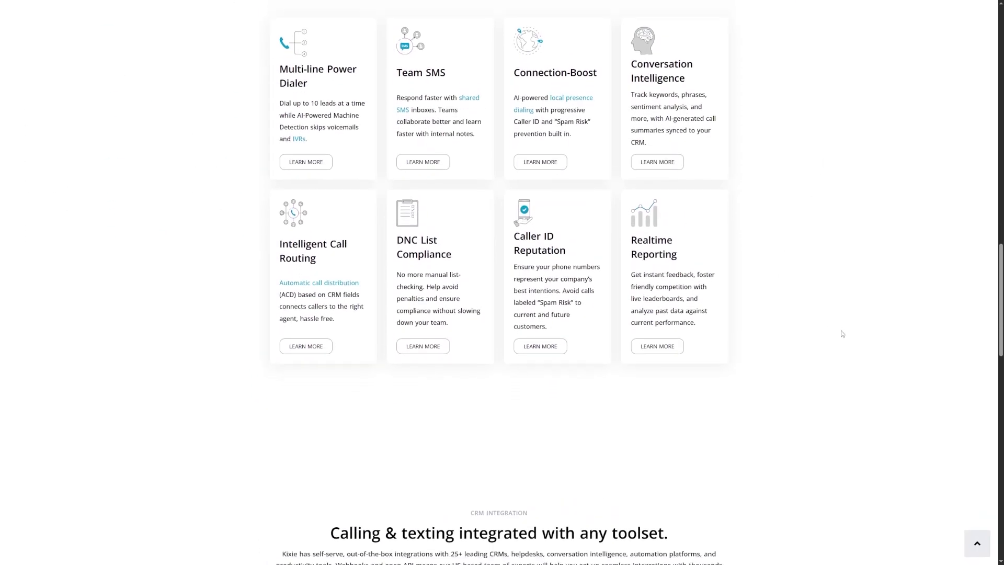
key(Home)
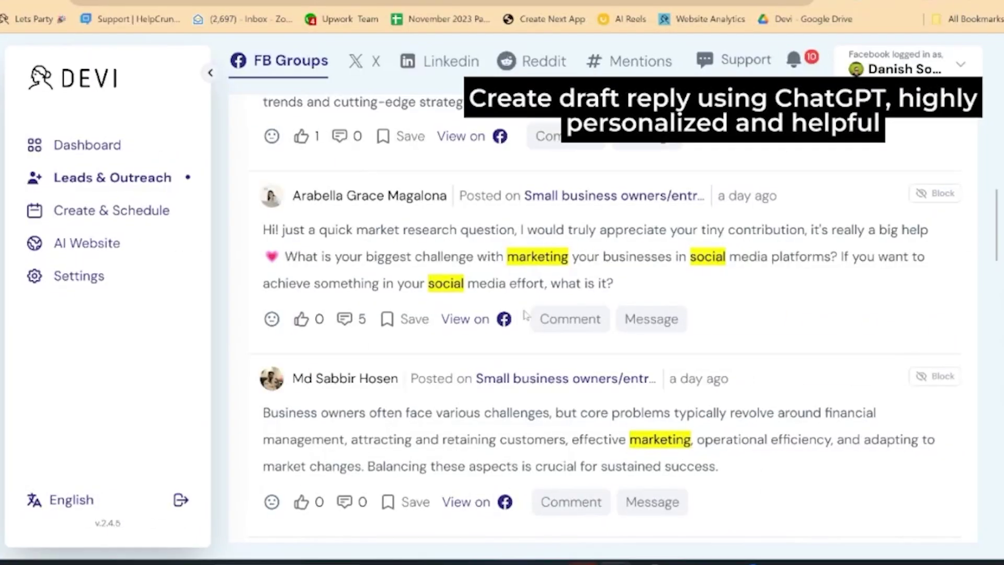
Have Devi AI auto-write a promotional reply to the marketing-challenges post, then discard it unposted.
click(550, 320)
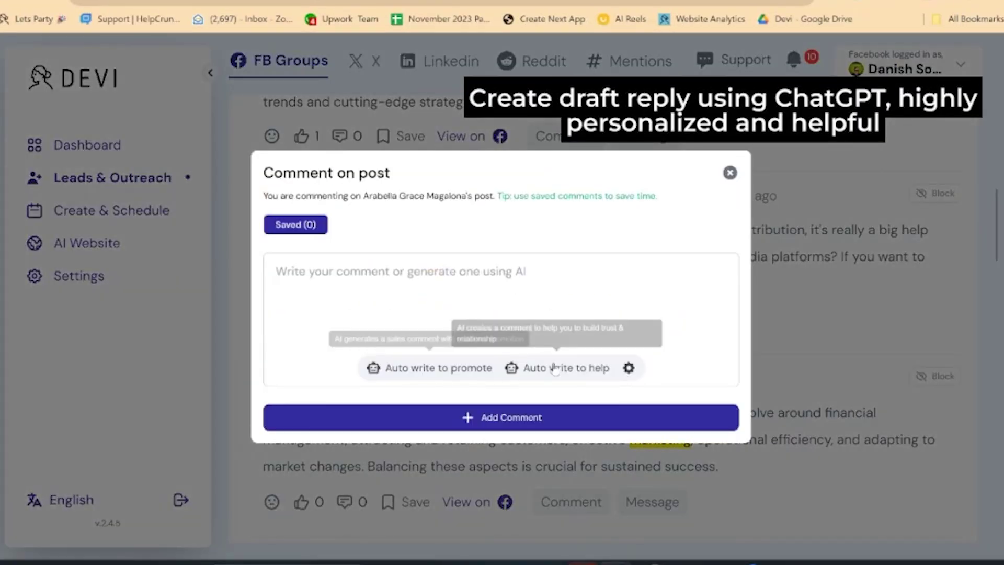
click(443, 369)
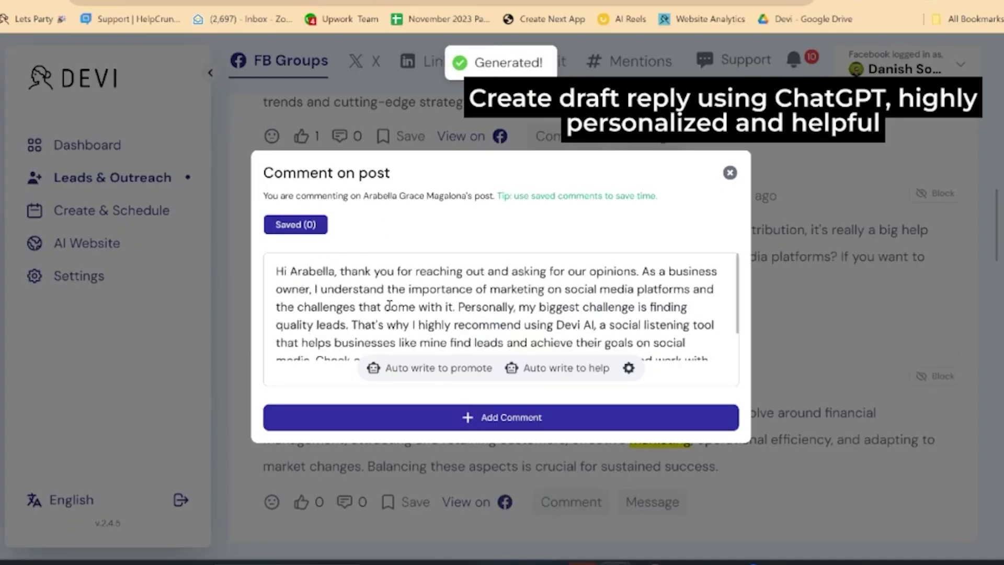
scroll(392, 303, down, 1)
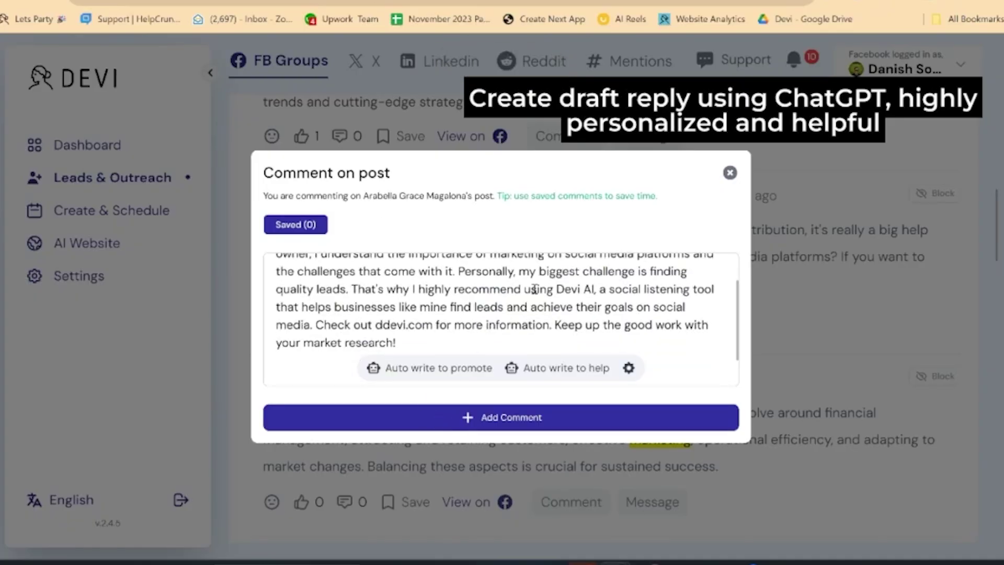
click(730, 173)
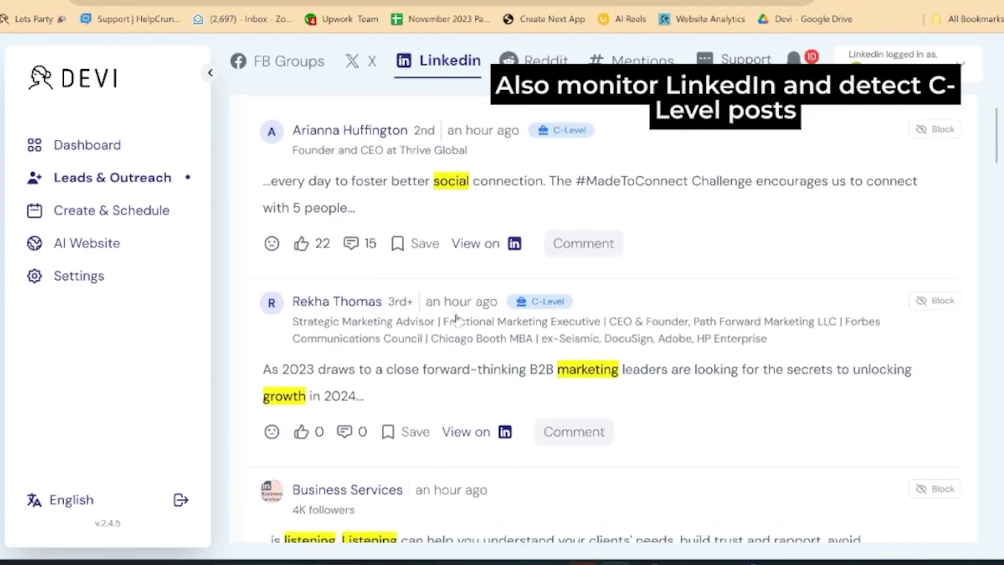
Scroll through the Devi AI LinkedIn leads feed.
scroll(456, 317, down, 1)
scroll(476, 275, down, 1)
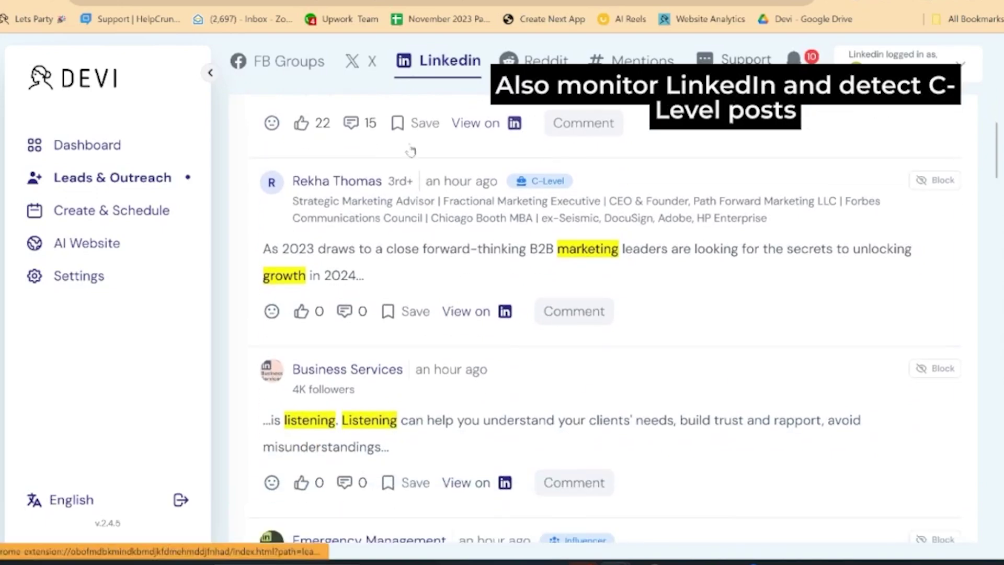
scroll(427, 313, down, 2)
Filter the feed to C-Level (106) lead posts and browse through them.
scroll(426, 313, down, 1)
scroll(426, 309, down, 1)
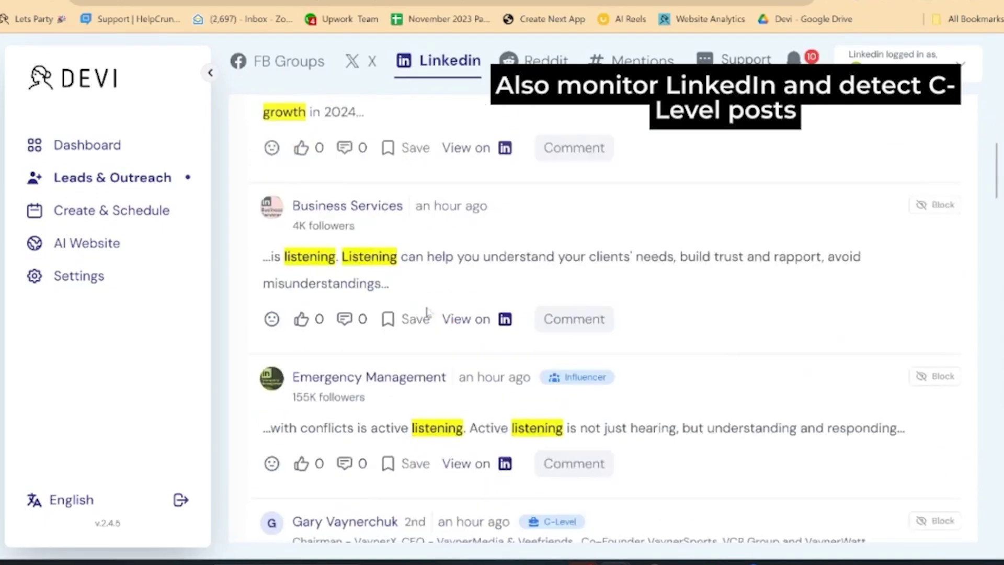
scroll(426, 309, up, 5)
scroll(477, 253, up, 2)
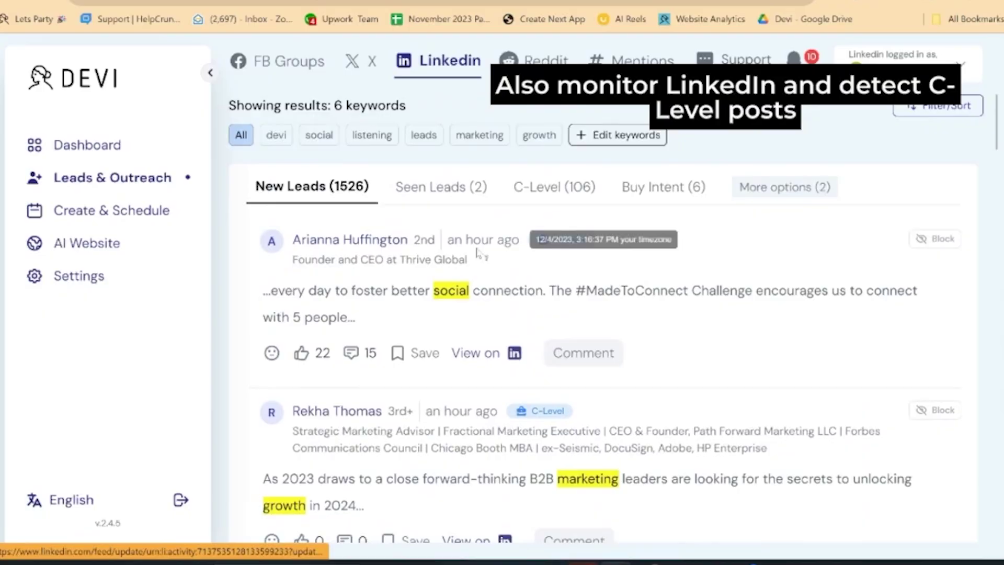
click(545, 198)
scroll(545, 258, down, 2)
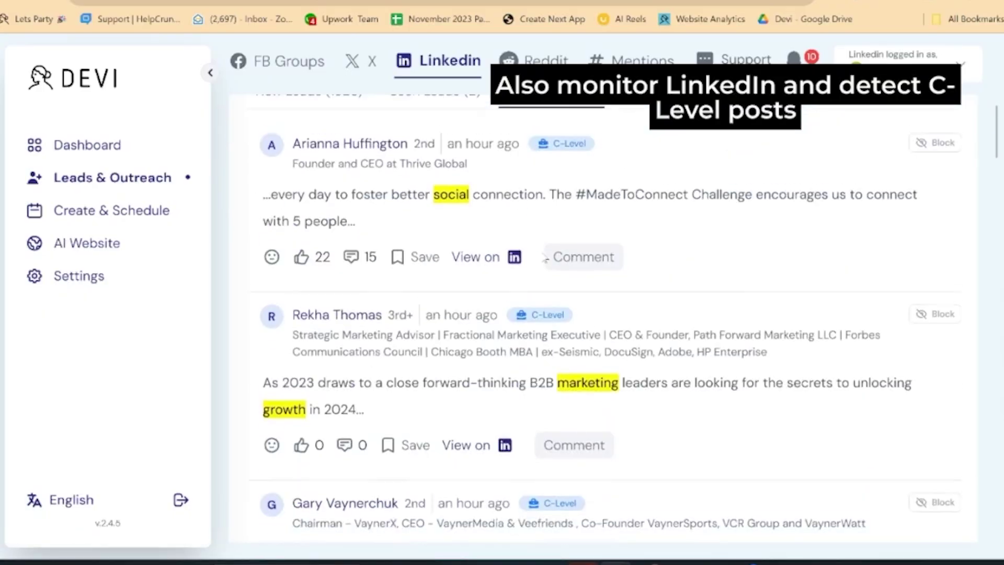
scroll(545, 258, down, 2)
scroll(518, 341, down, 2)
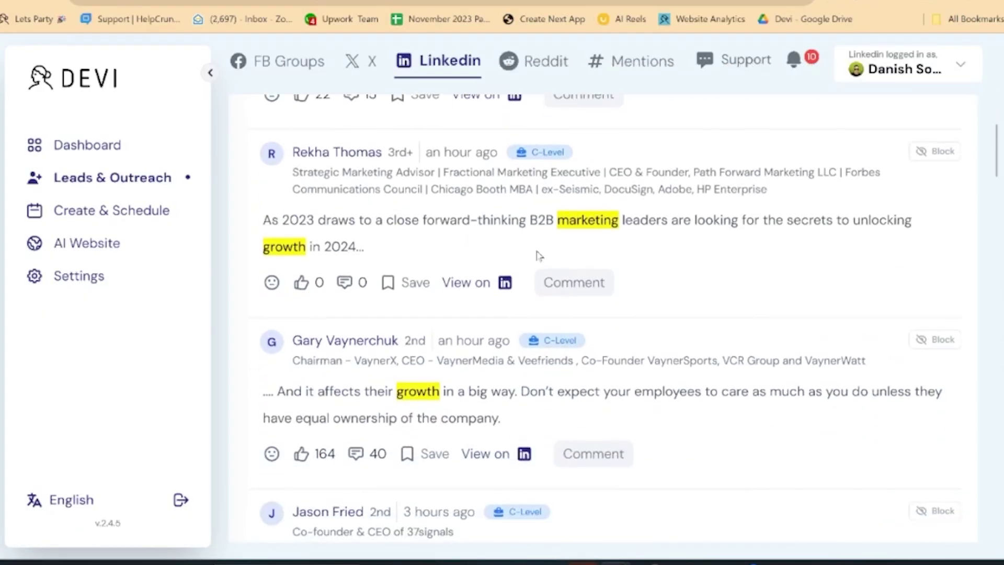
scroll(538, 256, up, 1)
scroll(533, 253, down, 1)
scroll(518, 324, up, 1)
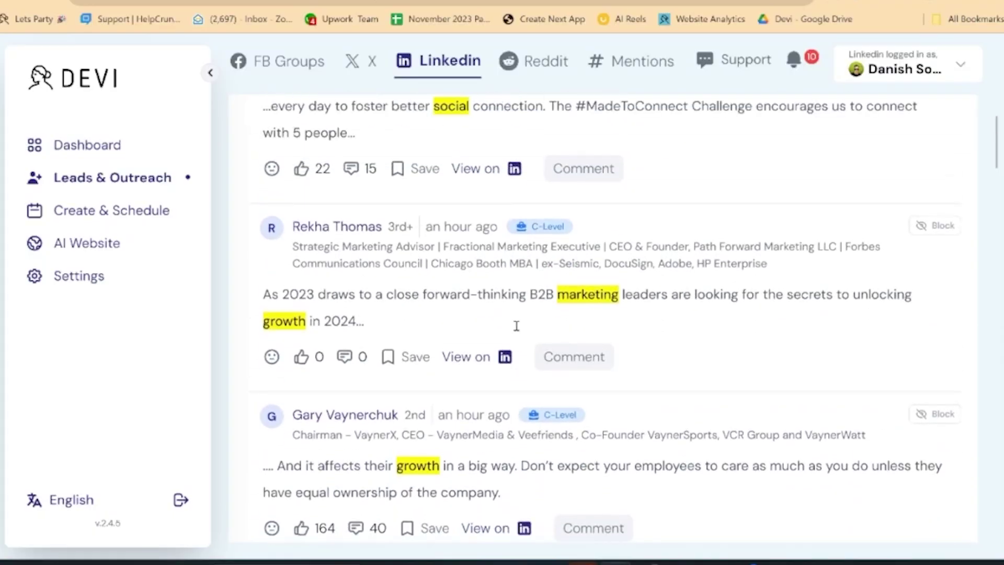
scroll(516, 326, up, 1)
scroll(545, 258, up, 2)
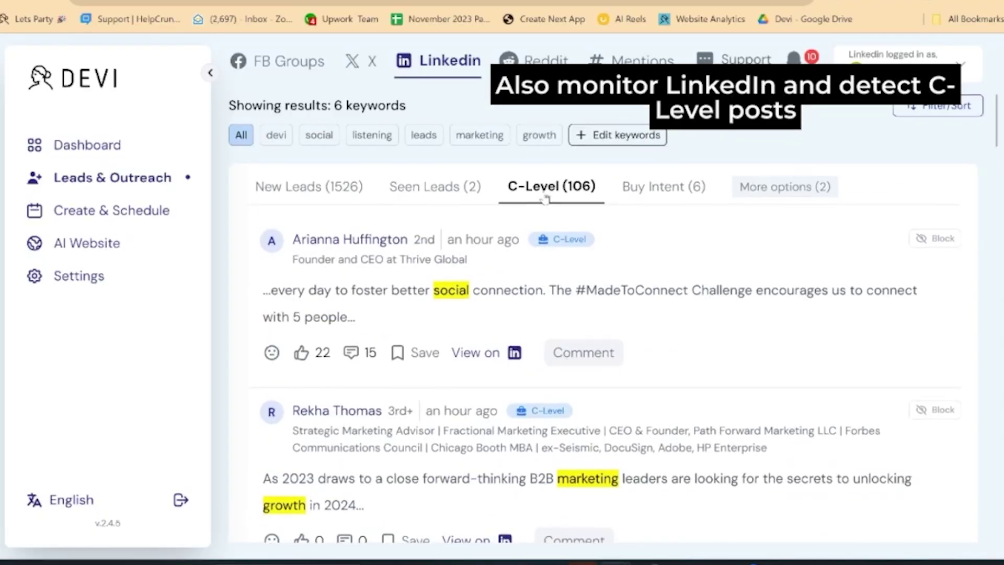
scroll(518, 201, down, 3)
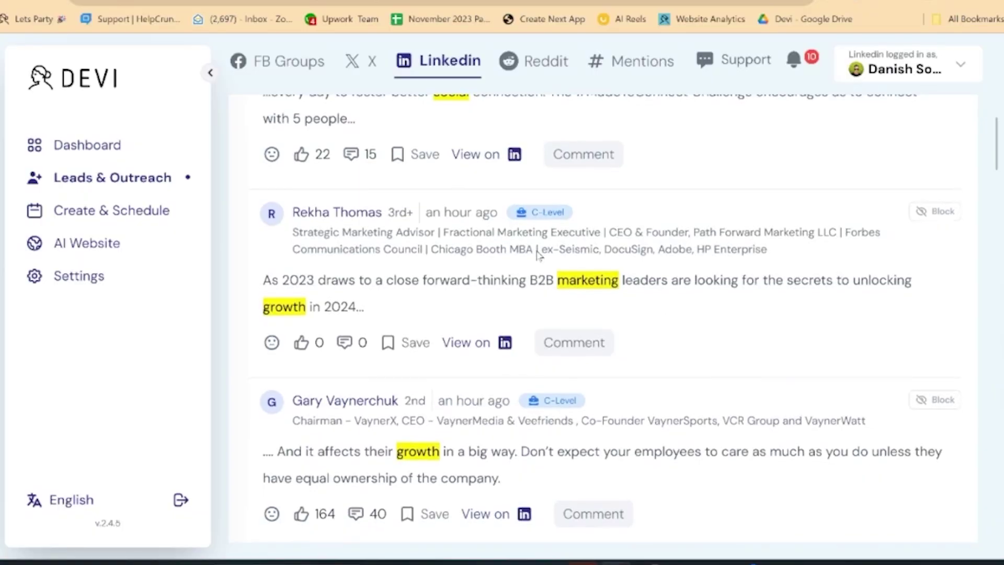
scroll(538, 254, down, 1)
scroll(518, 340, up, 1)
scroll(518, 341, up, 1)
scroll(530, 301, up, 1)
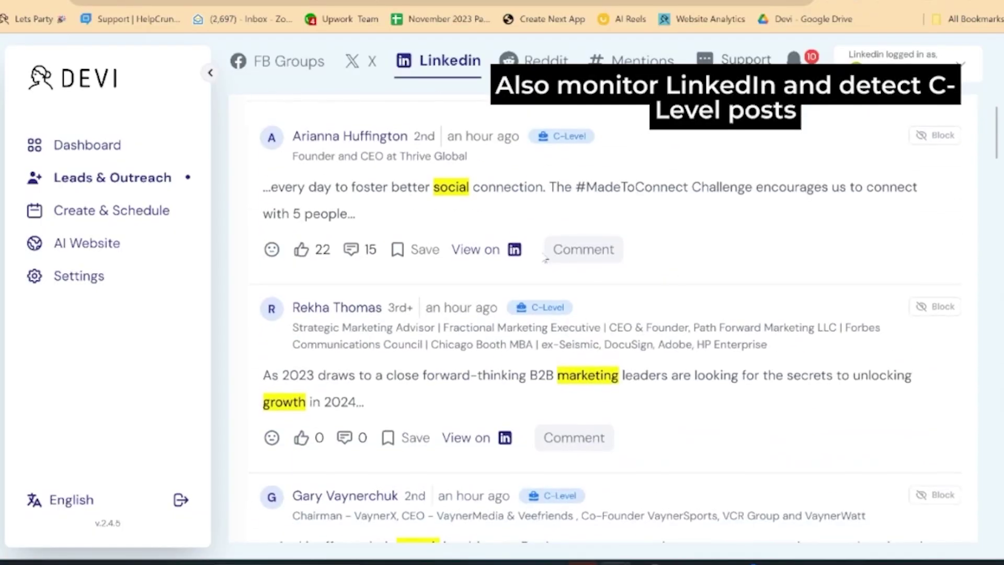
scroll(545, 259, up, 1)
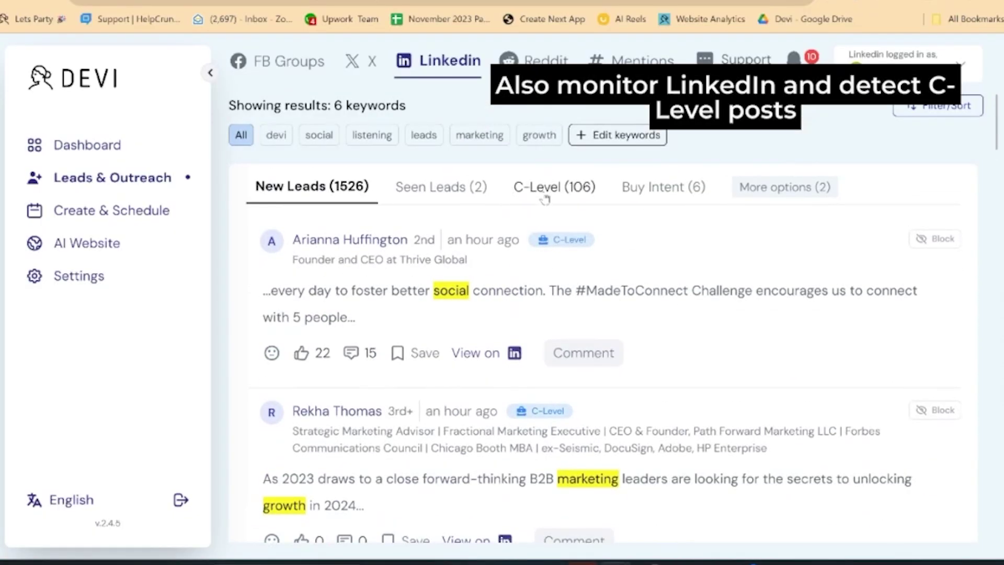
scroll(471, 261, down, 2)
scroll(428, 313, down, 2)
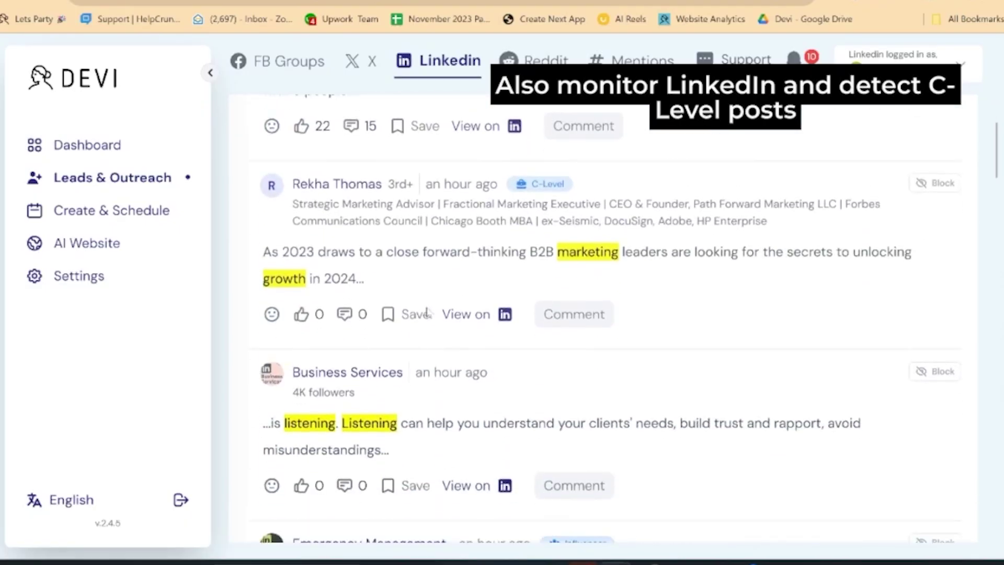
scroll(428, 313, down, 4)
scroll(428, 313, up, 1)
scroll(428, 313, up, 3)
scroll(451, 308, up, 1)
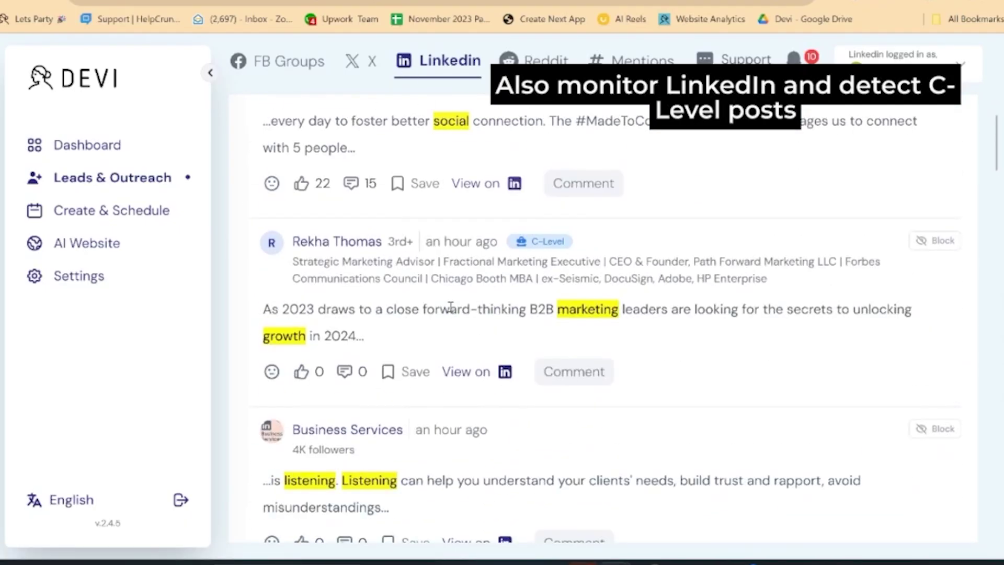
scroll(457, 314, up, 1)
scroll(458, 313, up, 1)
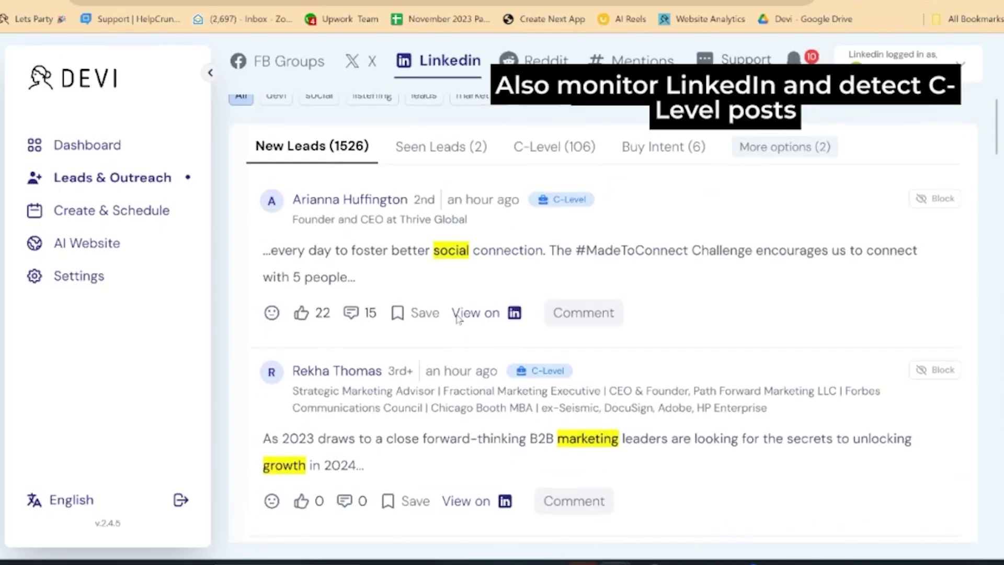
scroll(460, 312, up, 1)
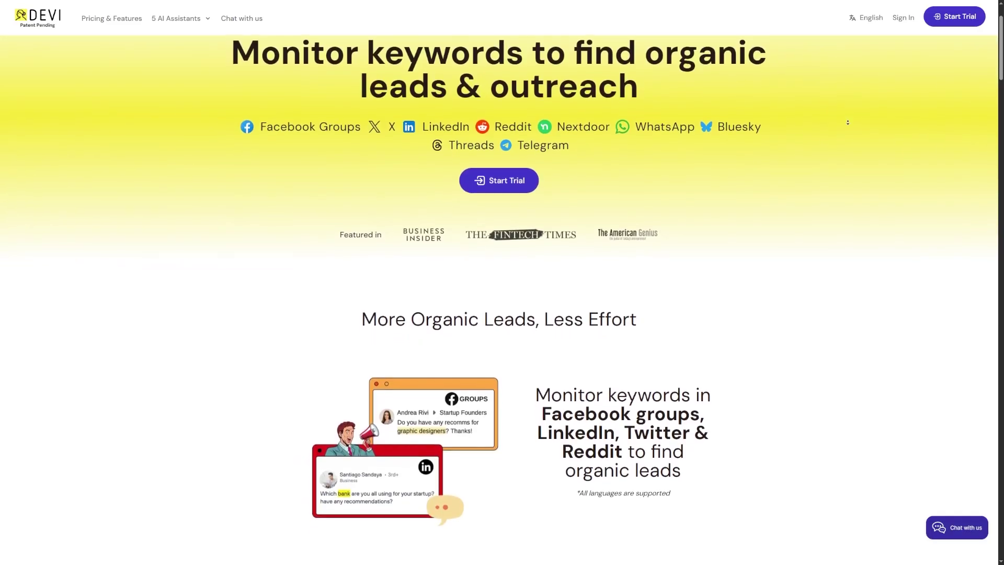
Scroll back to the top of the Devi AI homepage about monitoring keywords for organic leads.
scroll(858, 201, up, 2)
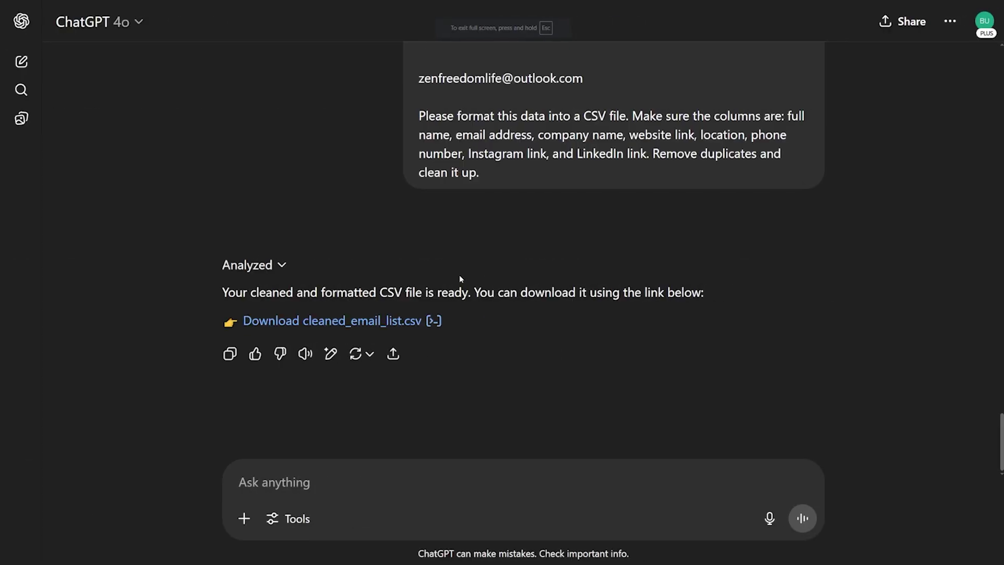
Highlight ChatGPT's 'Your cleaned and formatted CSV file is ready' line and download link, then deselect it.
drag(418, 303, 565, 314)
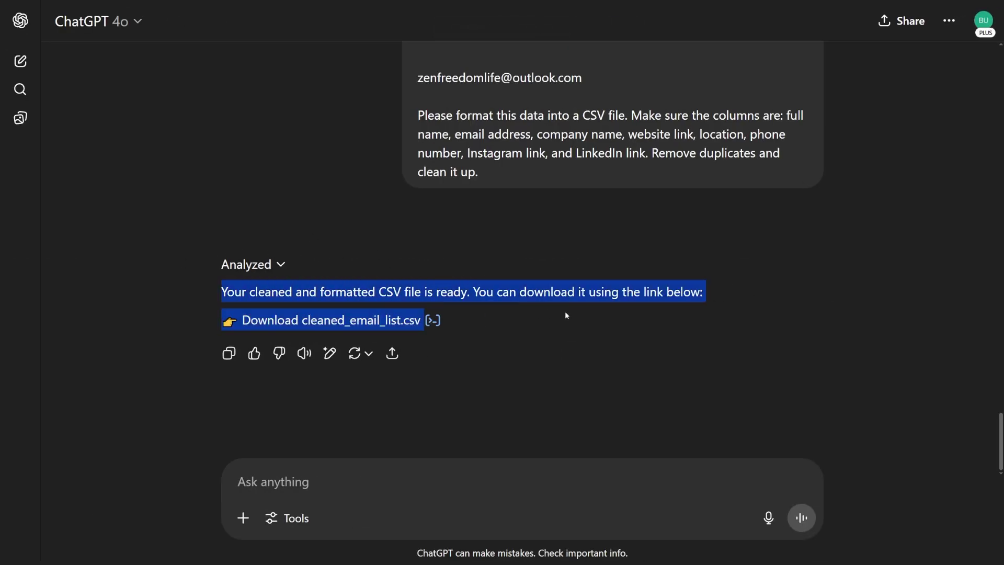
click(615, 319)
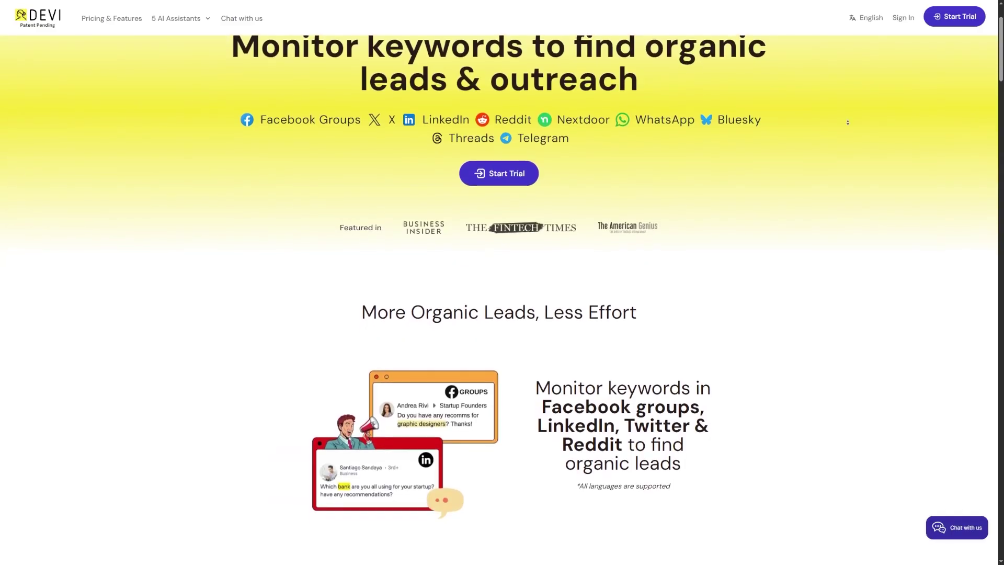
Return to the top of the Devi AI keyword-monitoring homepage.
scroll(853, 261, up, 3)
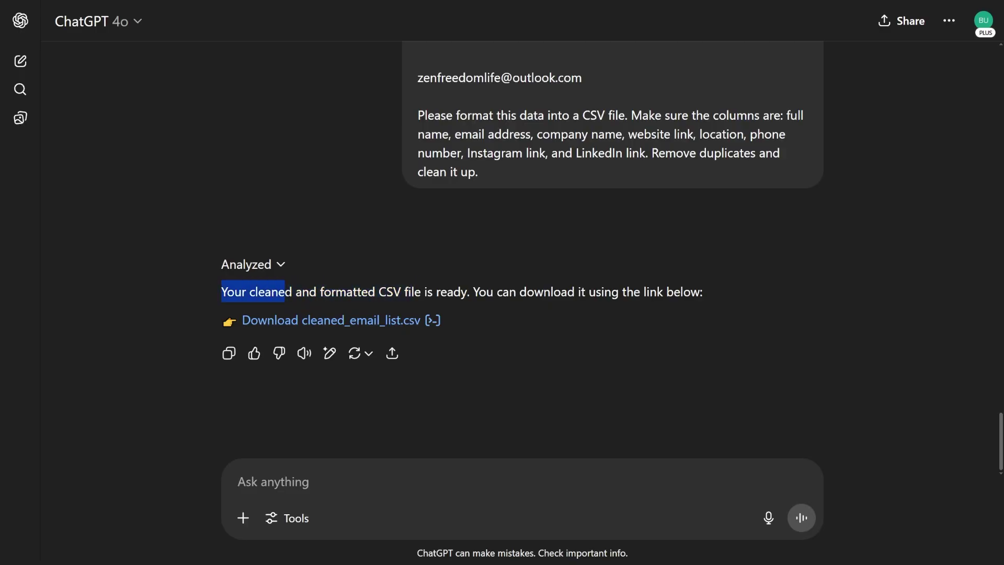
Clear the highlight on ChatGPT's cleaned_email_list.csv ready message.
click(624, 322)
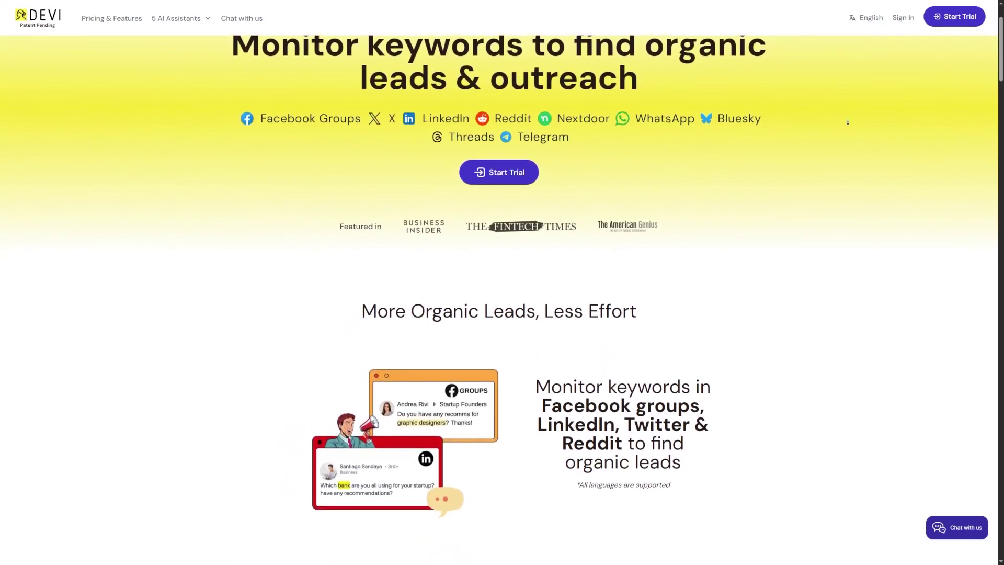
Scroll up to the Devi AI homepage pitch for monitoring Facebook Groups, LinkedIn and Reddit.
scroll(850, 241, up, 2)
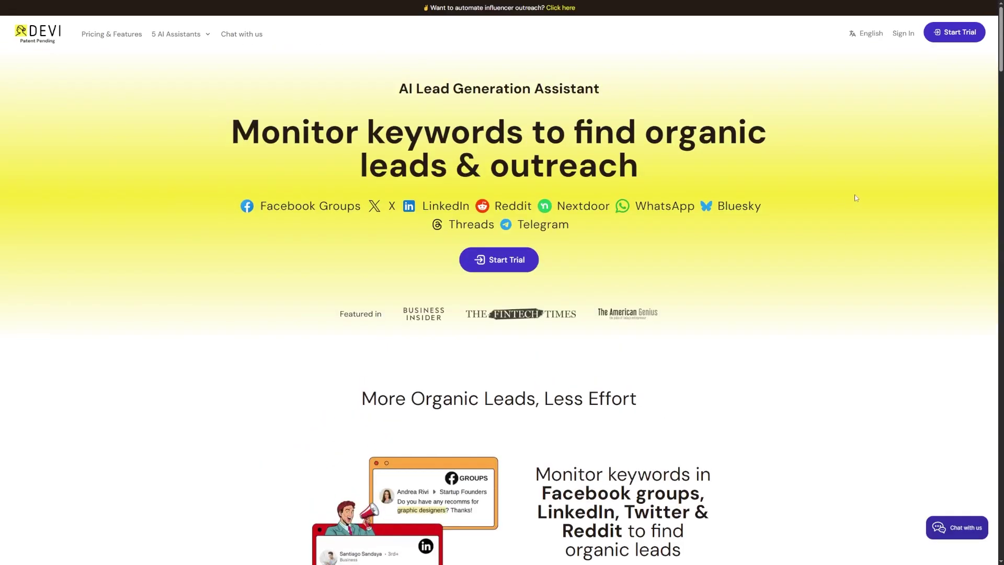